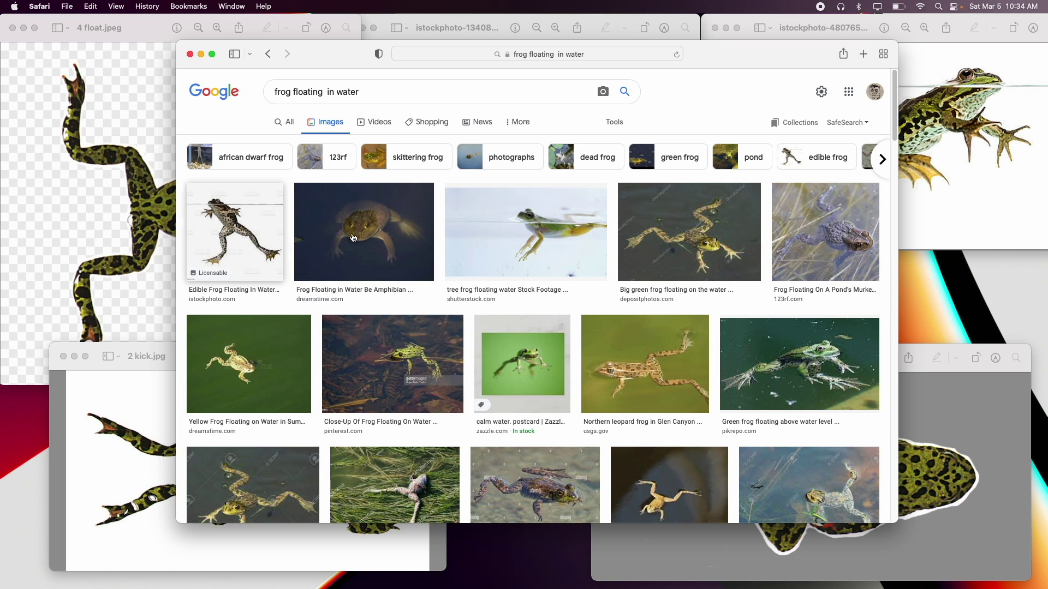
Step: Browse the image search results for frogs floating in water as pose references, and minimize the browser window
scroll(631, 249, "down", 1)
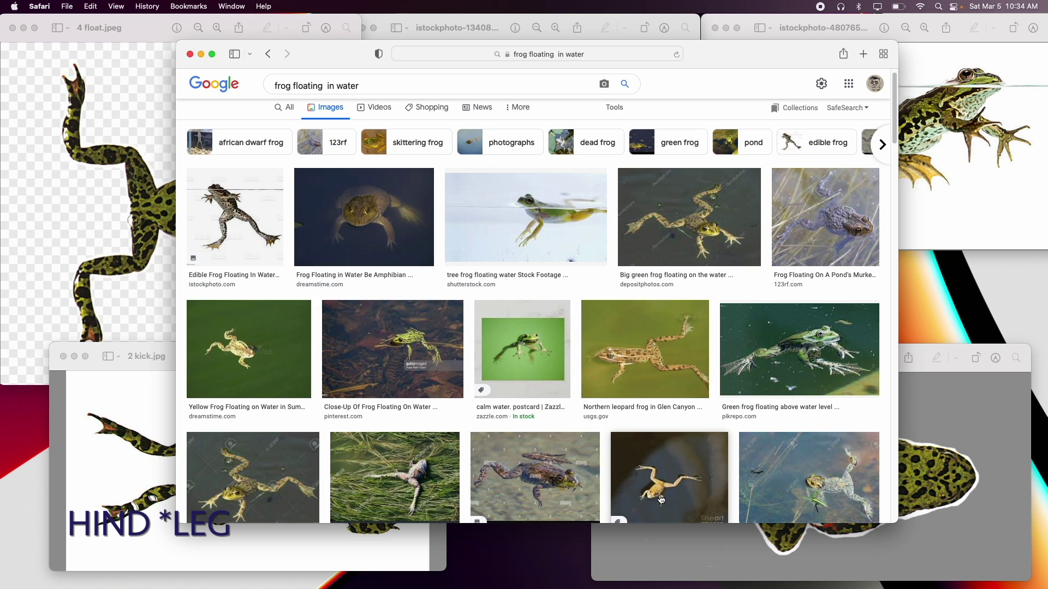
scroll(663, 501, "down", 1)
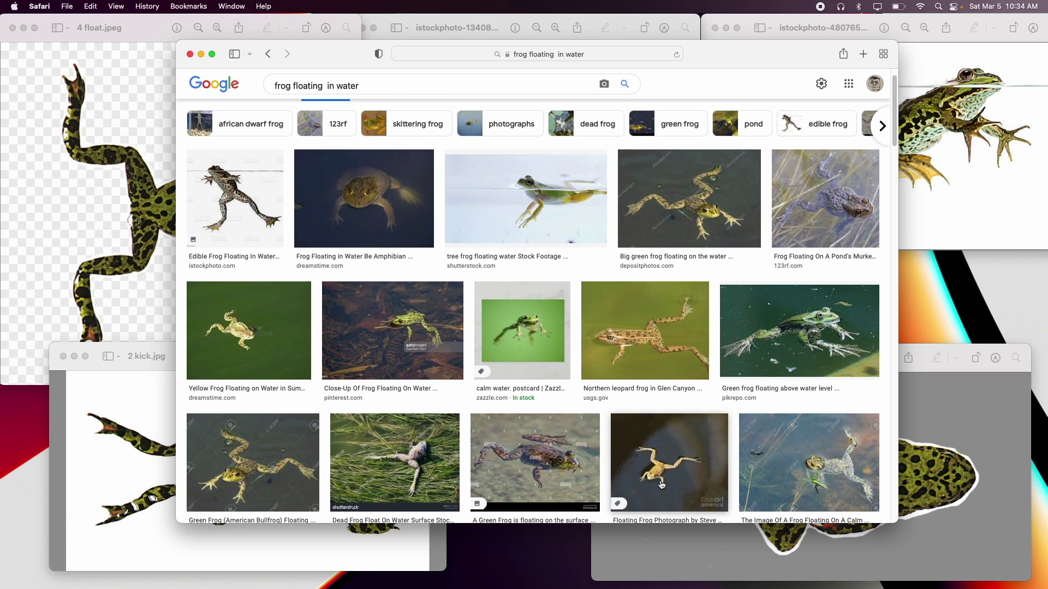
scroll(661, 485, "down", 5)
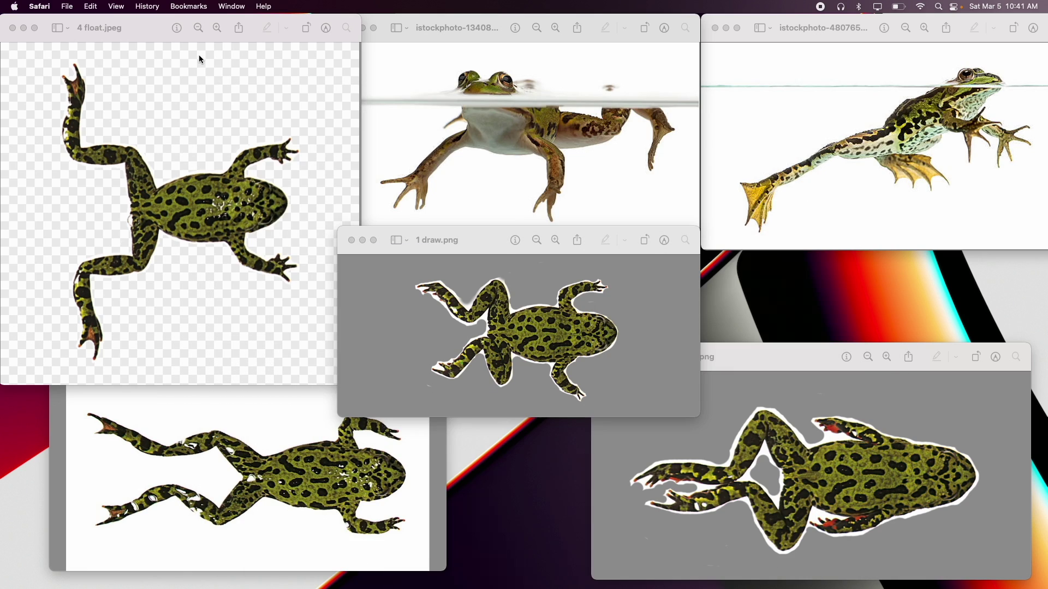
left_click(201, 54)
Step: Examine the reference pictures of frog leg poses one by one: 2 kick.jpg, 3 bend.png, 4 float.jpeg and the two stock photos
left_click(298, 432)
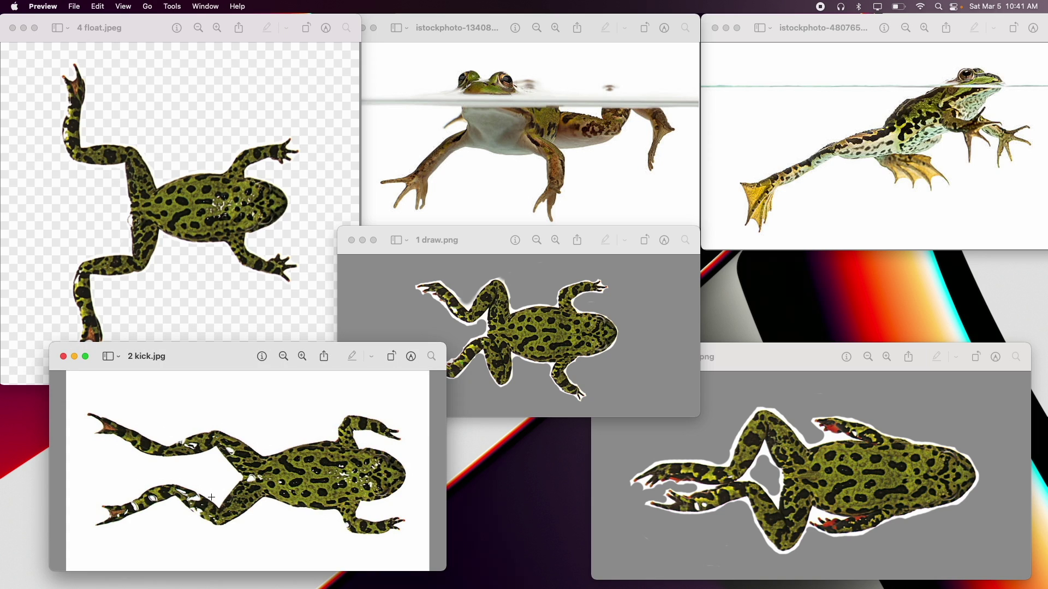
left_click(791, 347)
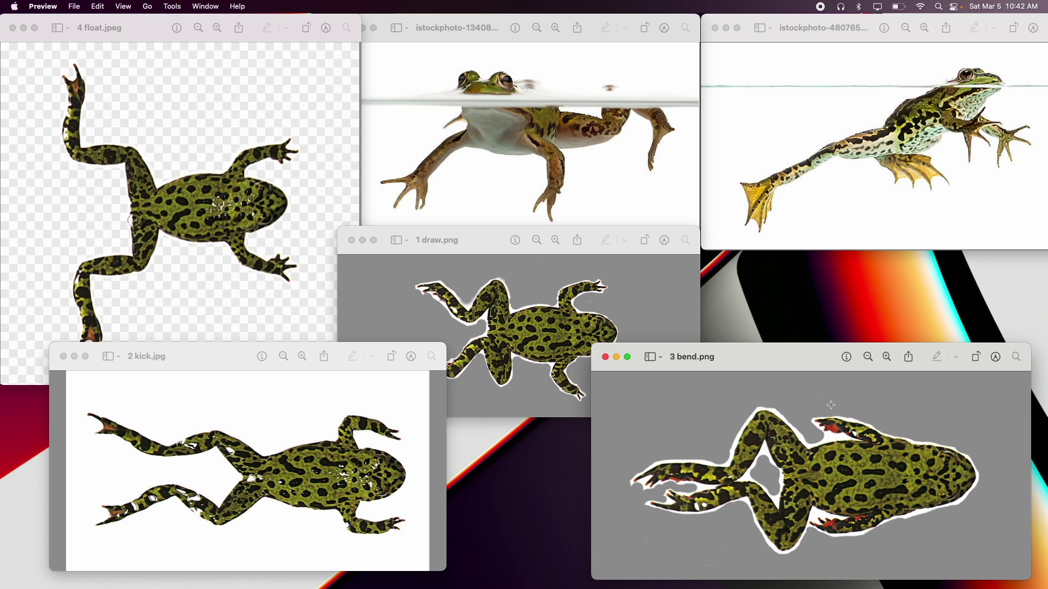
left_click(321, 224)
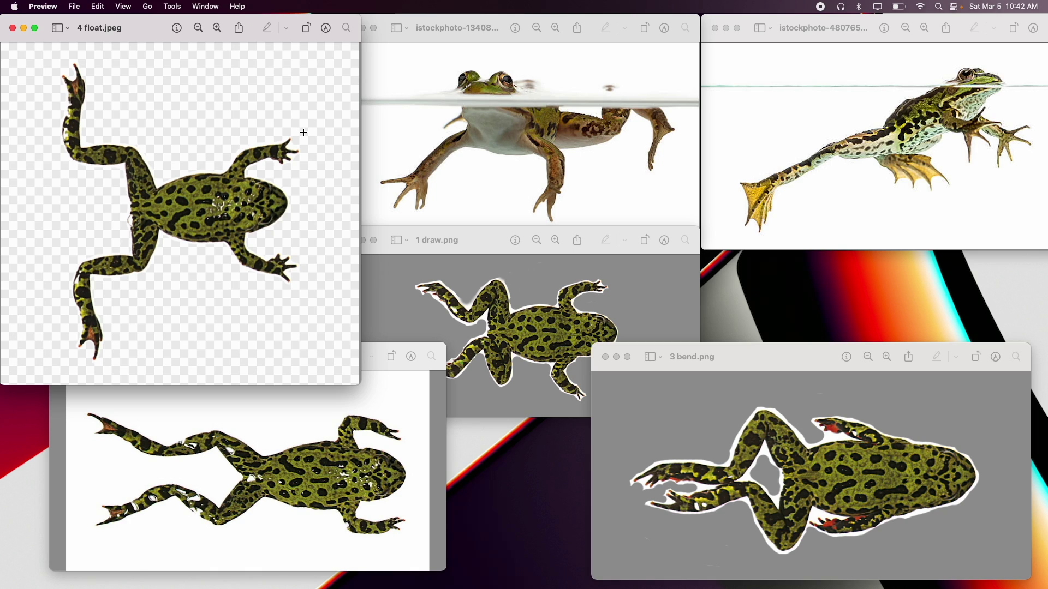
left_click(420, 113)
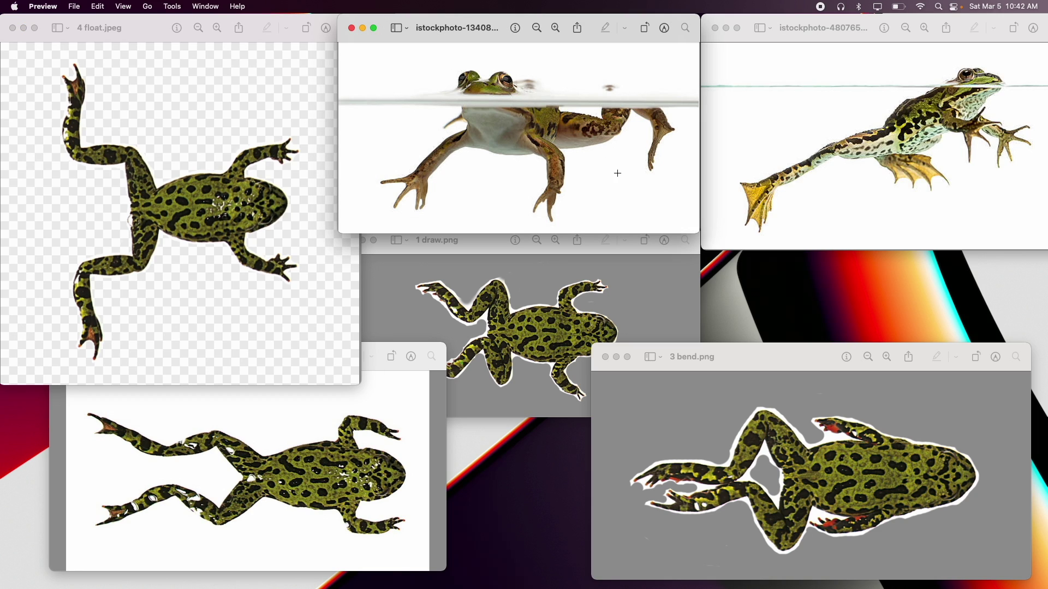
left_click(757, 138)
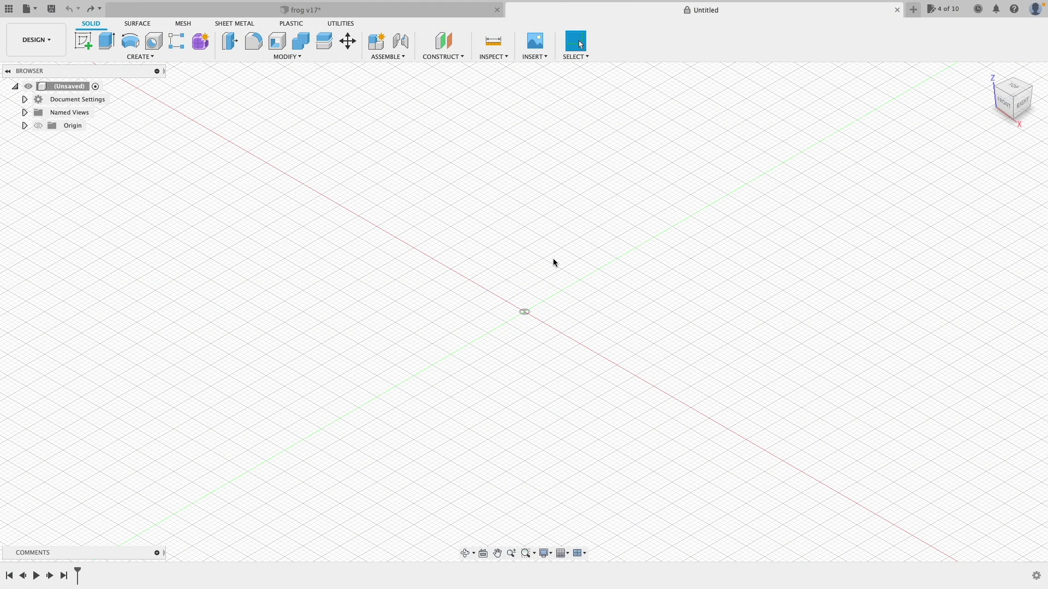
Step: Insert the image 4 float.jpeg from the computer as a canvas on the horizontal XY plane
left_click(535, 57)
left_click(553, 93)
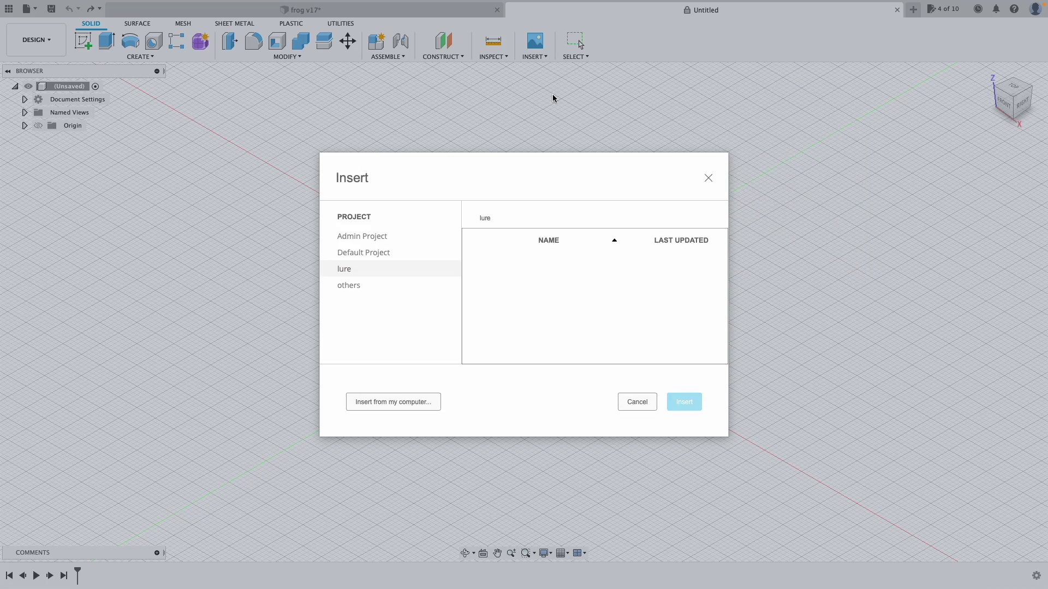
left_click(412, 402)
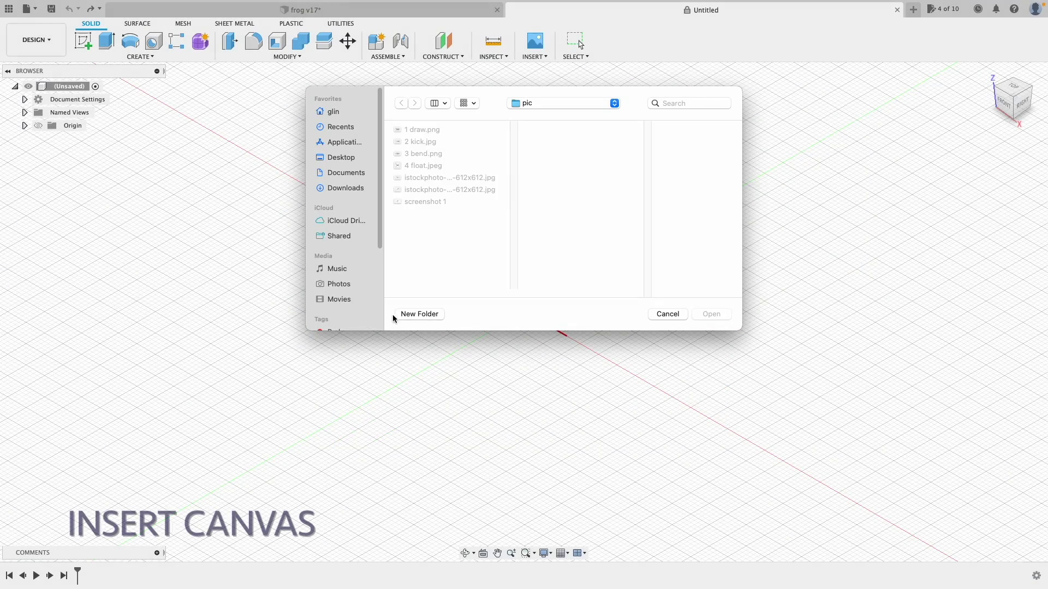
left_click(437, 166)
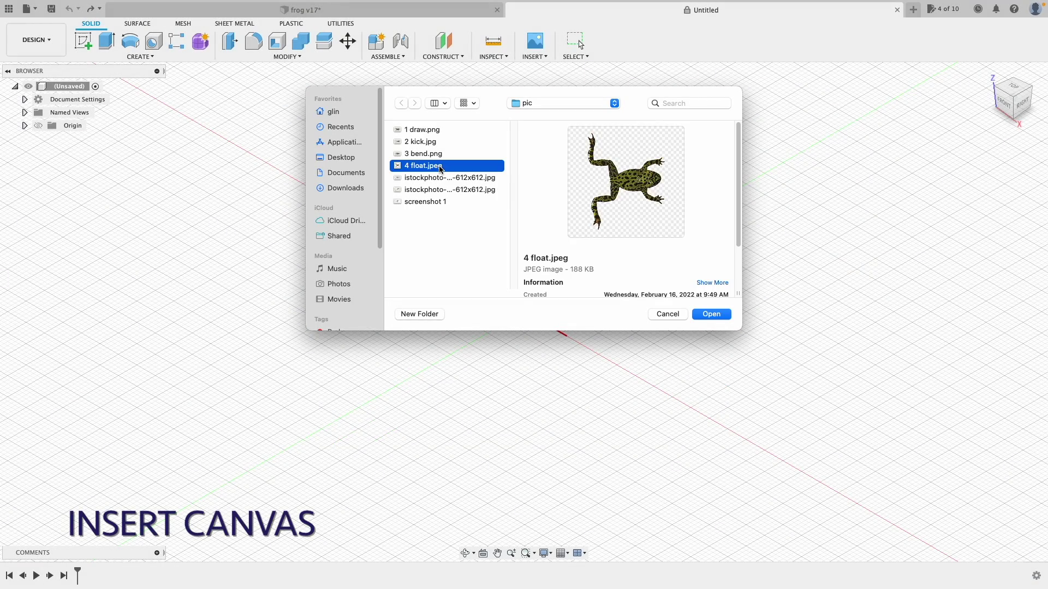
left_click(702, 315)
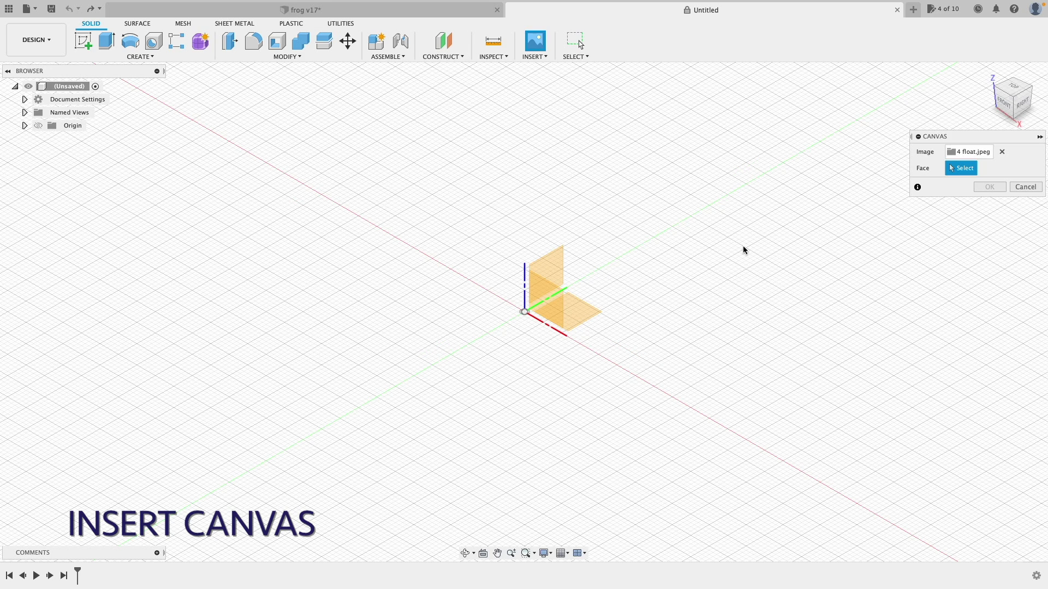
left_click(584, 317)
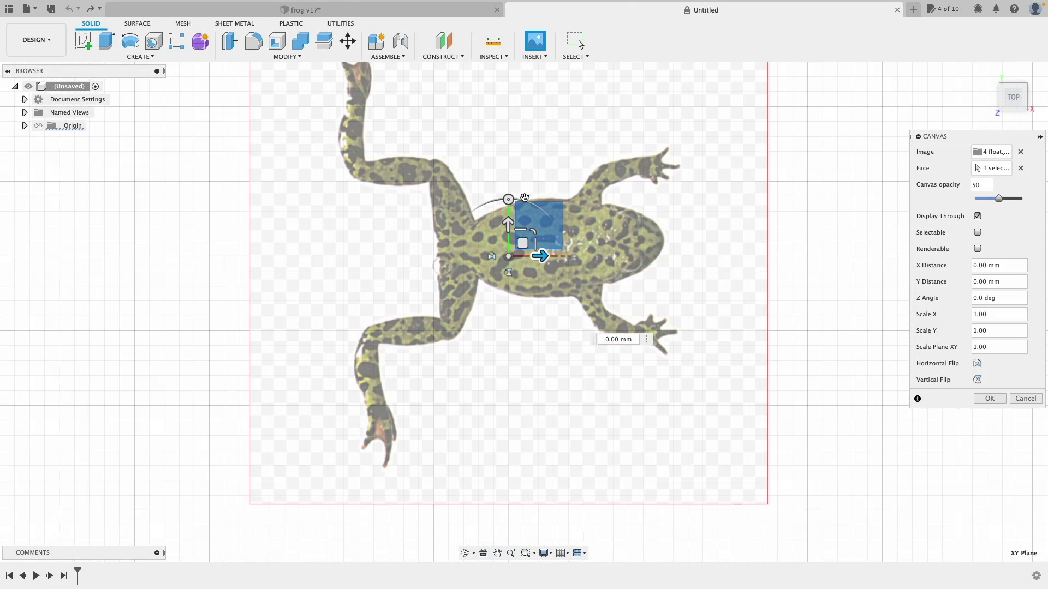
Step: Rotate the frog canvas by -5 degrees and shift it -0.15 mm in Y to align the body with the X axis
left_click_drag(509, 200, 517, 204)
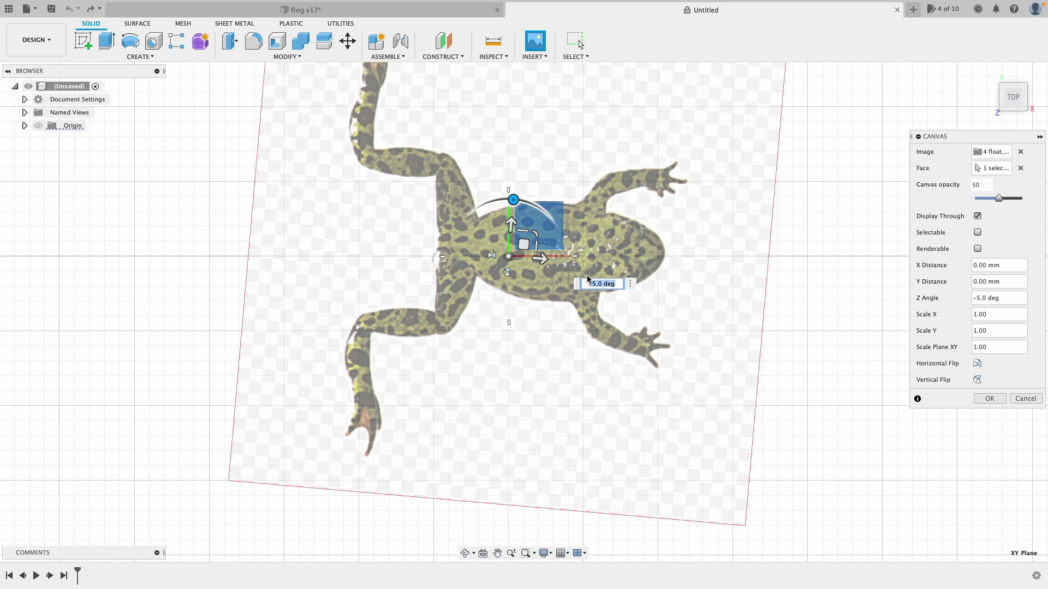
left_click_drag(513, 235, 514, 235)
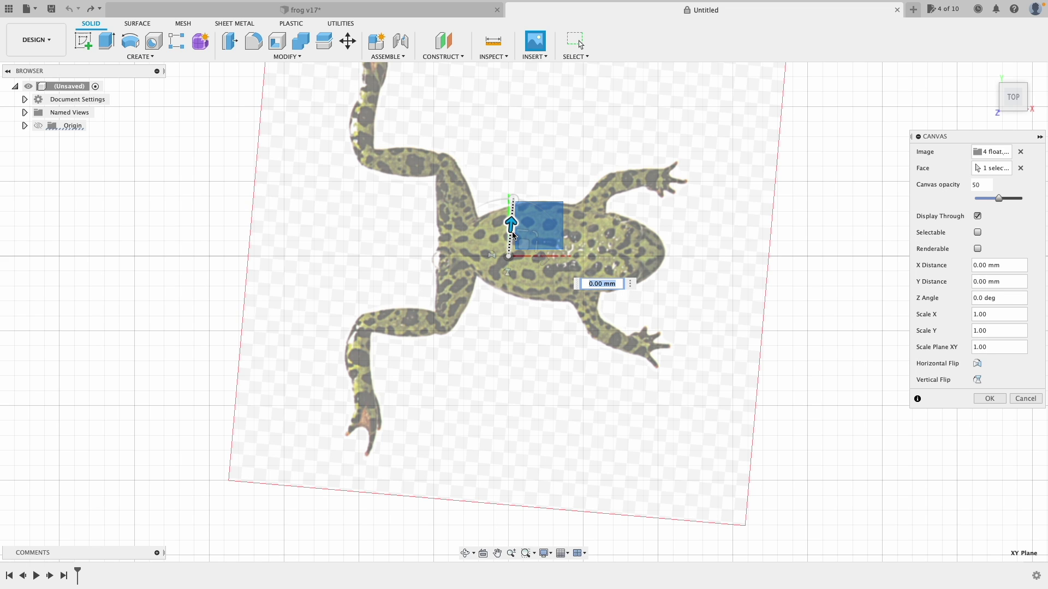
type("-.15")
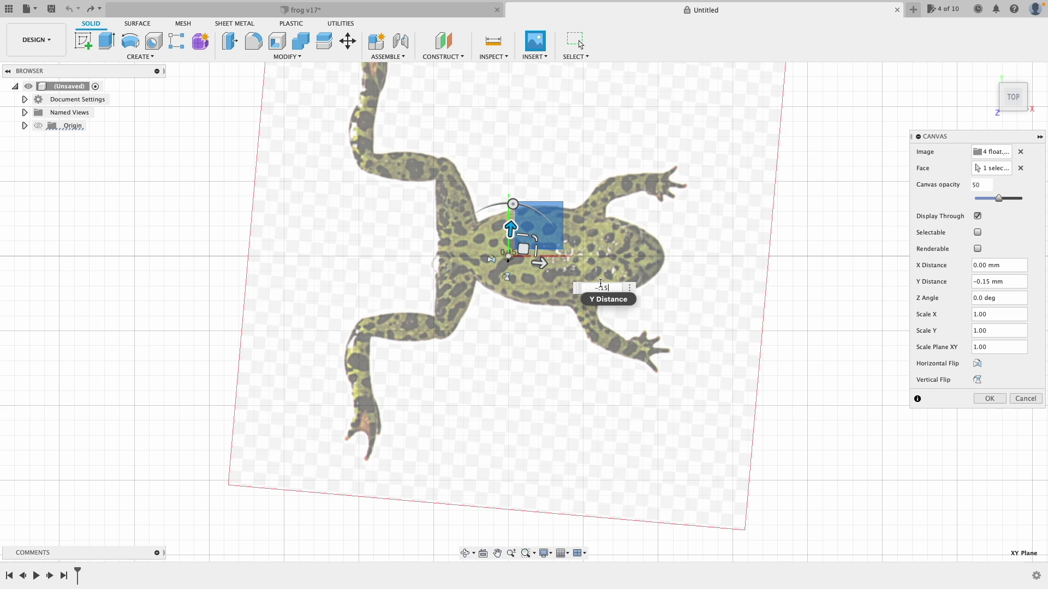
key("Return")
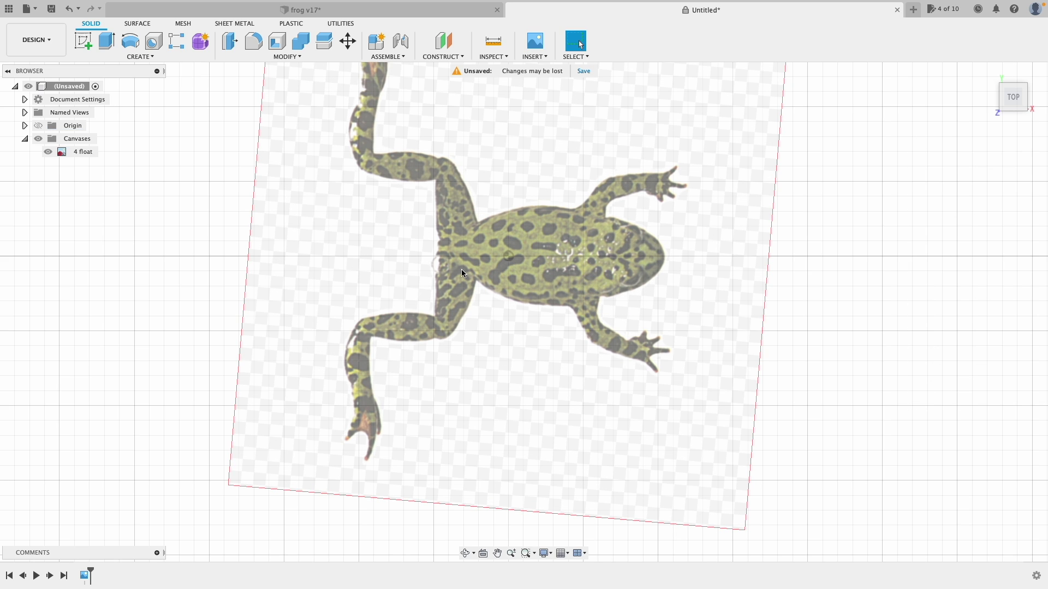
Step: Calibrate the 4 float canvas so the distance from the frog's rump to its snout is 40 mm
left_click(666, 180)
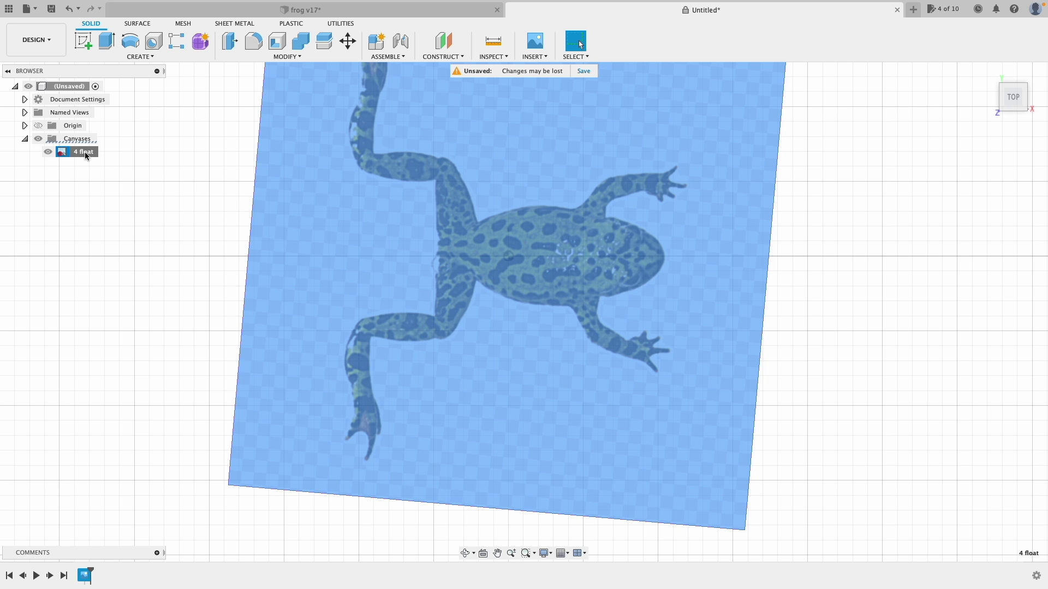
right_click(86, 156)
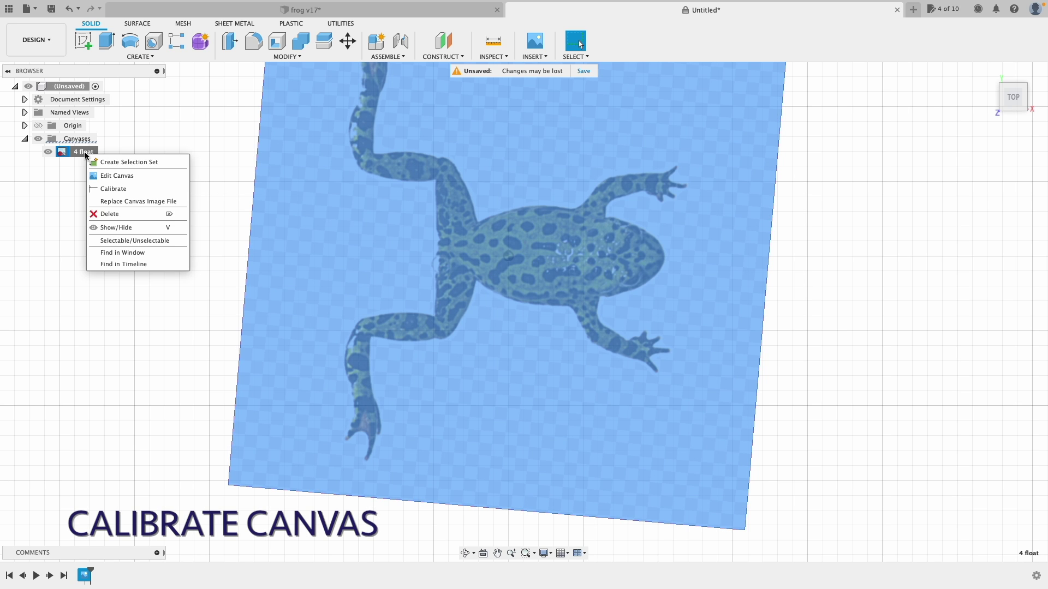
left_click(120, 190)
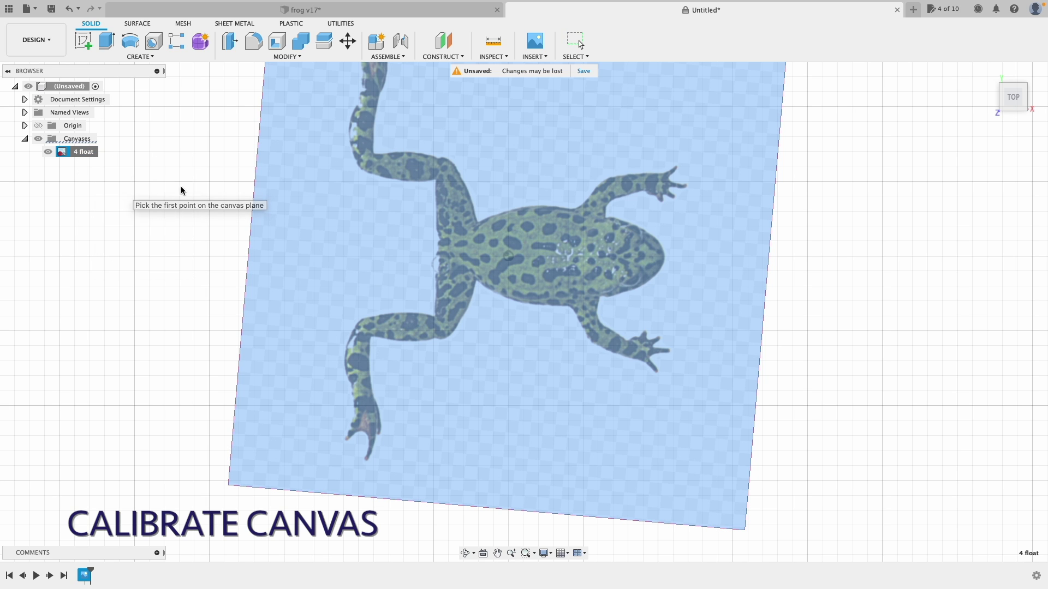
left_click(454, 256)
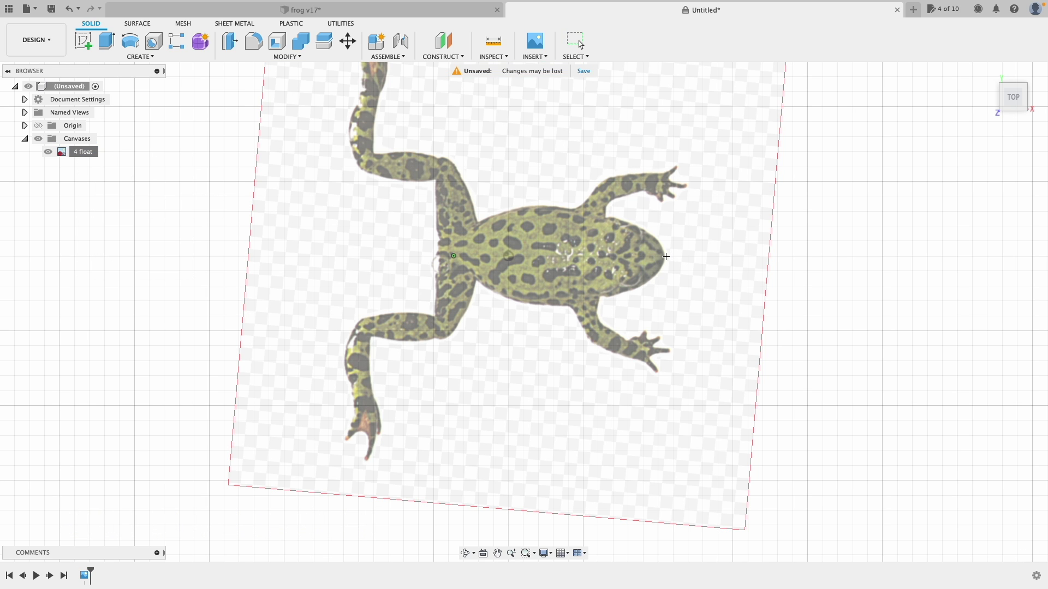
left_click(666, 256)
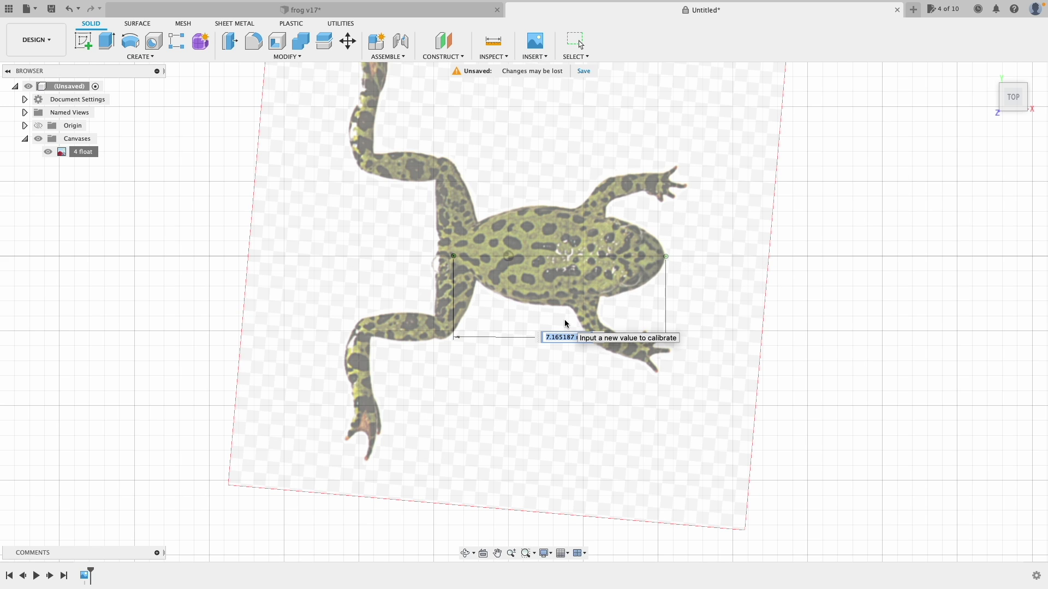
type("40")
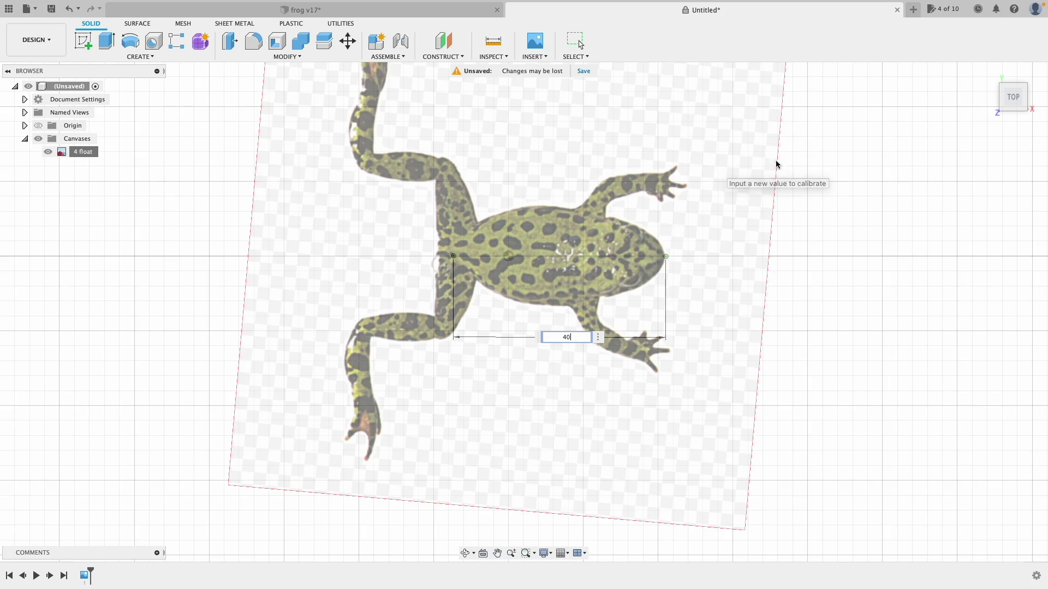
key("Return")
Step: Sketch a straight line on the XY plane along the frog's body axis from rump to snout, and finish the sketch
scroll(809, 162, "down", 5)
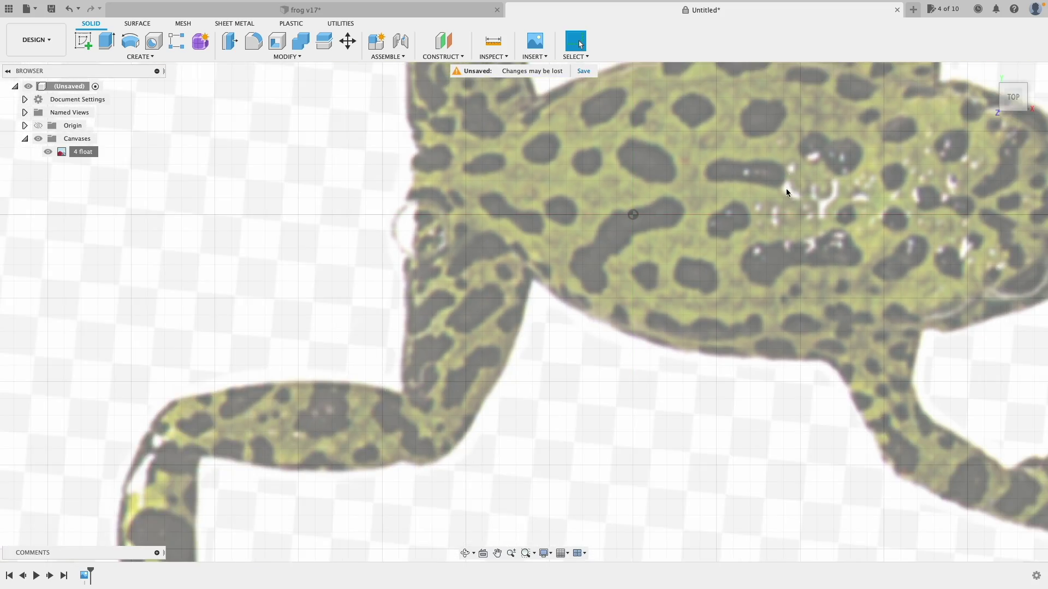
left_click(989, 74)
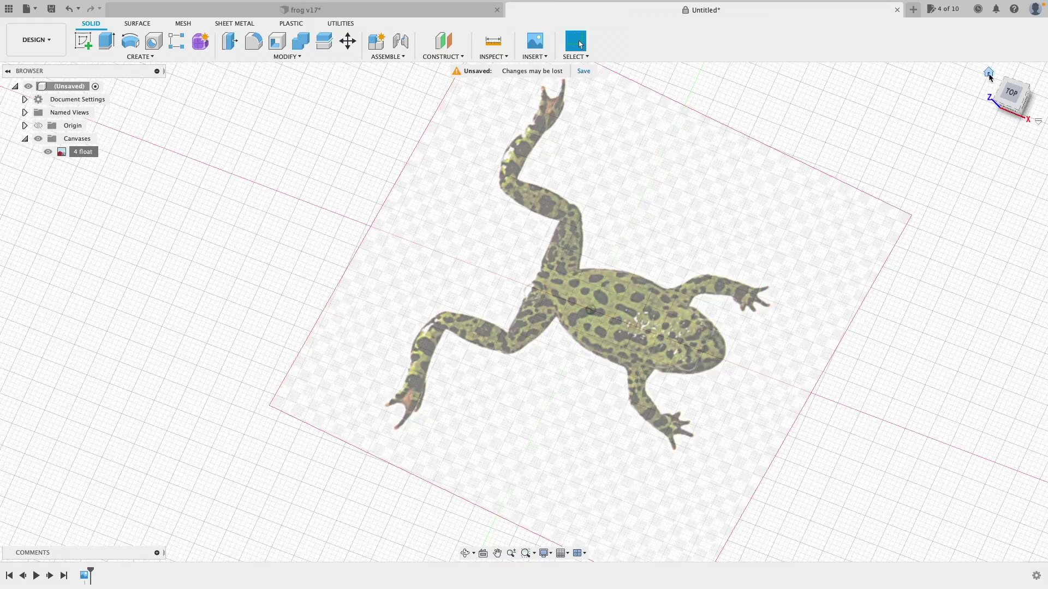
left_click(83, 41)
left_click(581, 311)
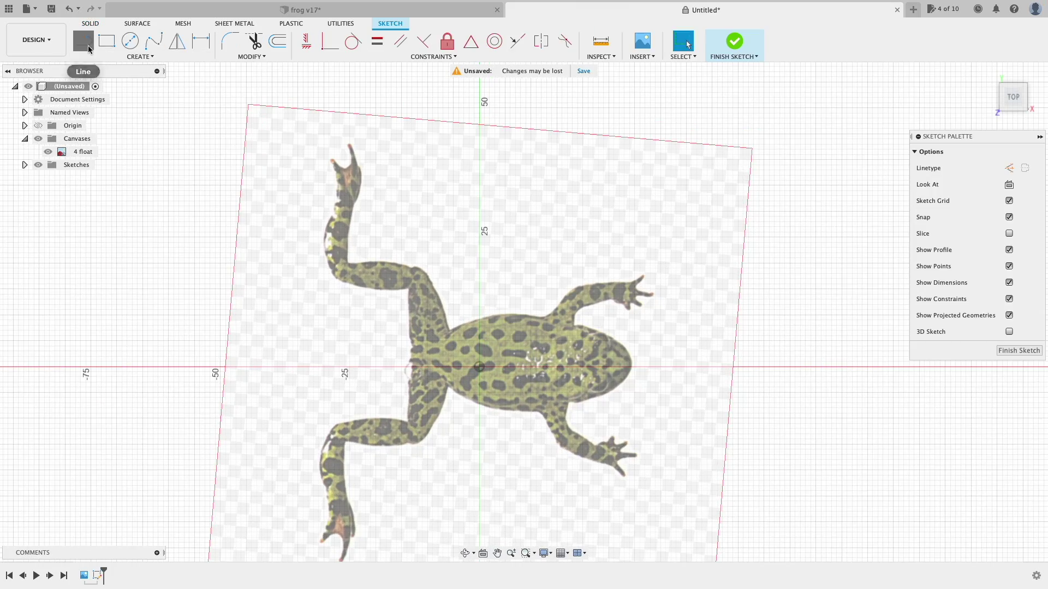
left_click(83, 41)
left_click(423, 367)
left_click(629, 367)
left_click(661, 366)
left_click(734, 42)
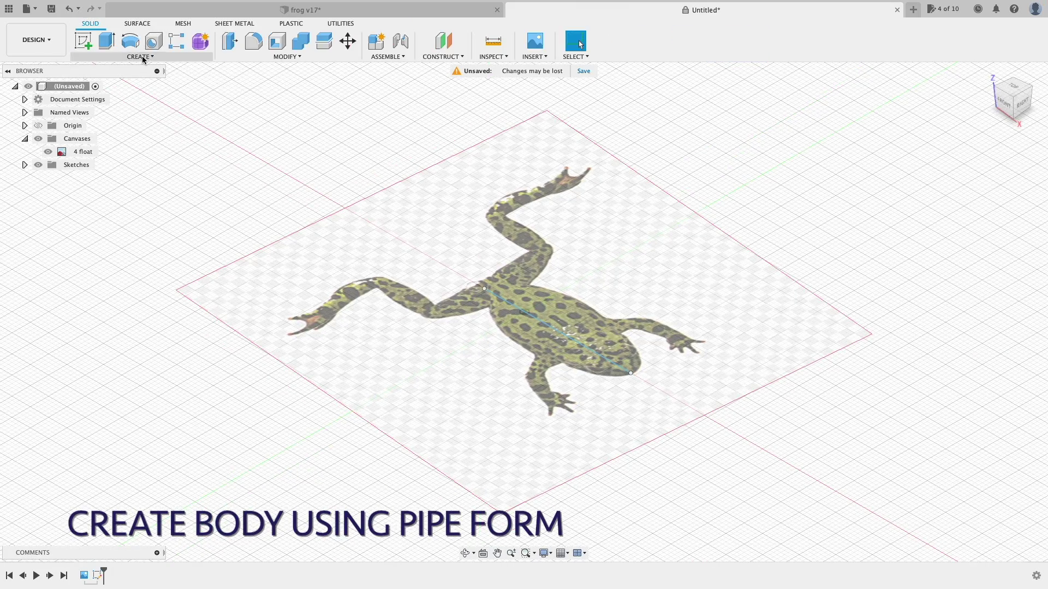
Step: Create a form pipe of 20 mm diameter along the body line, with smooth display and square end types
left_click(201, 41)
left_click(137, 57)
left_click(90, 165)
left_click(527, 314)
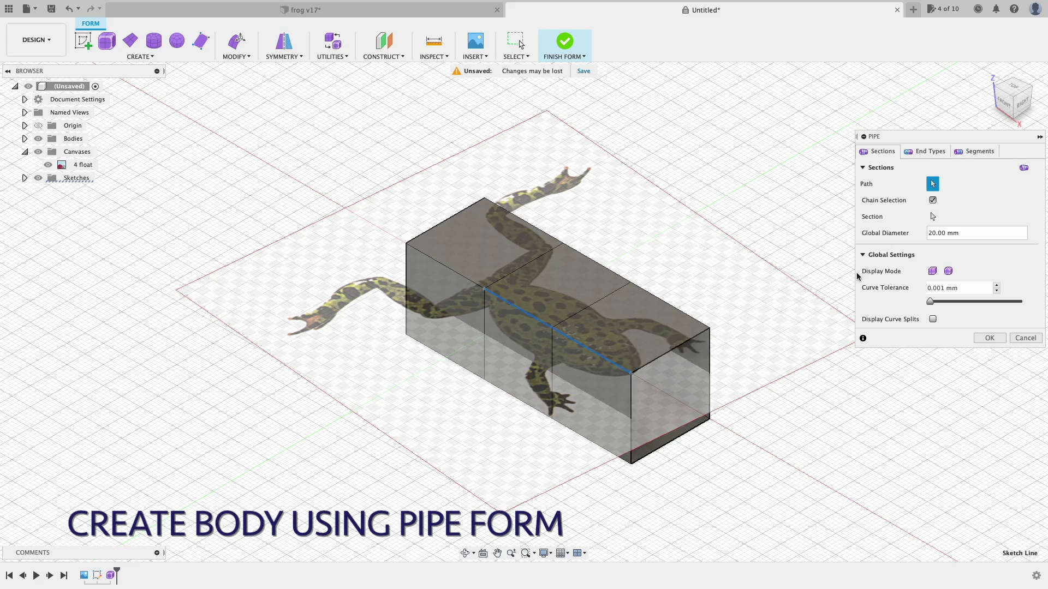
left_click(948, 271)
left_click(925, 151)
left_click(944, 201)
left_click(948, 226)
left_click(1012, 92)
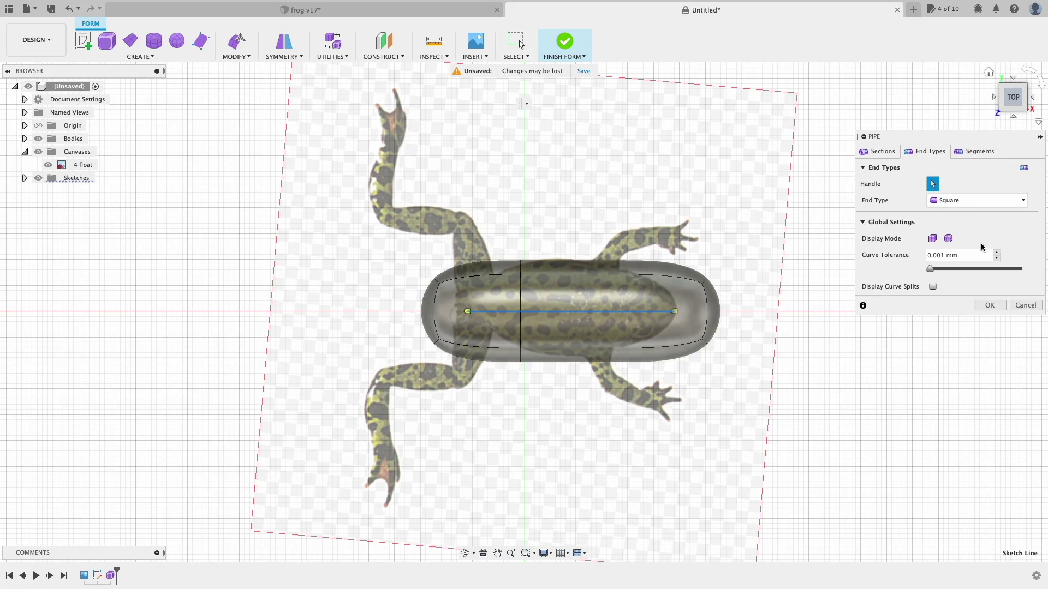
left_click(997, 305)
Step: Apply mirror symmetry to the pipe form between the two opposite middle side faces
left_click(292, 56)
left_click(291, 69)
left_click(578, 354)
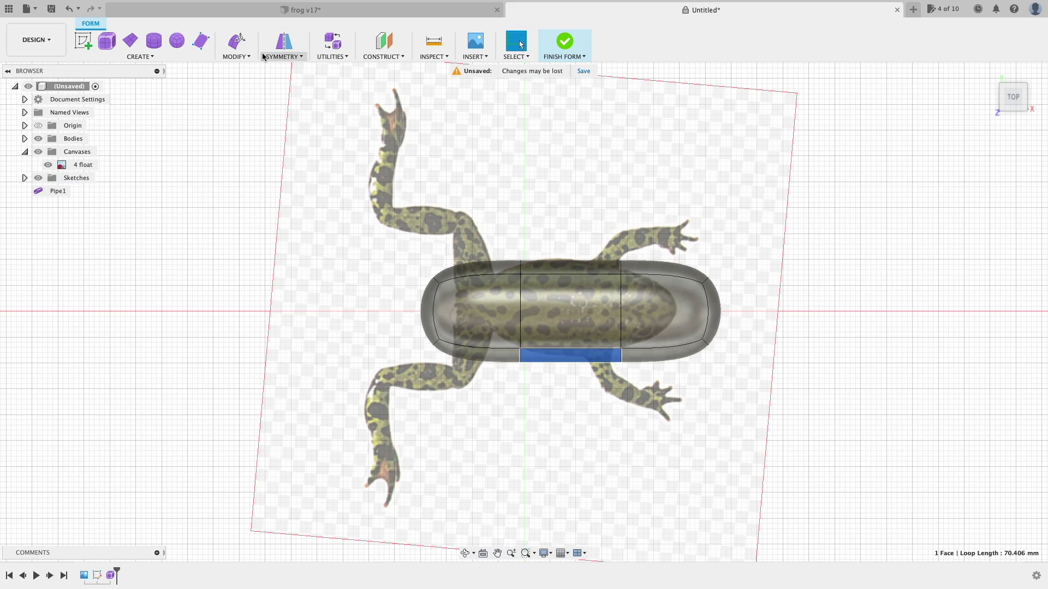
left_click(288, 57)
left_click(291, 69)
left_click(586, 269)
left_click(986, 171)
Step: Edit the form to shorten the body, pulling its front end back to the snout and its rear end forward to the rump
left_click(239, 57)
left_click(245, 68)
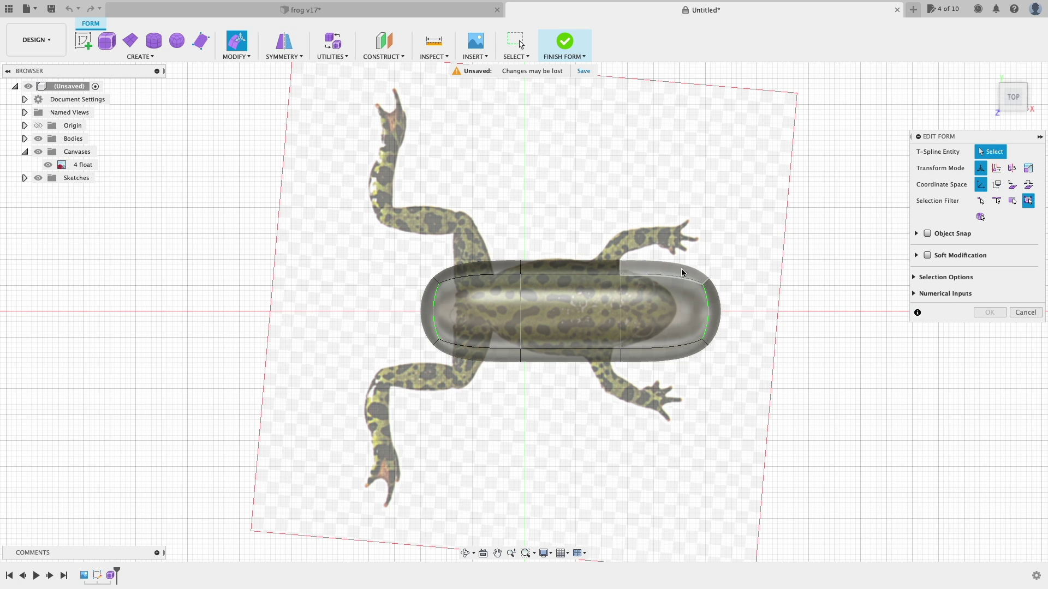
left_click(683, 273)
left_click_drag(675, 267, 633, 270)
left_click(440, 306)
left_click(506, 310)
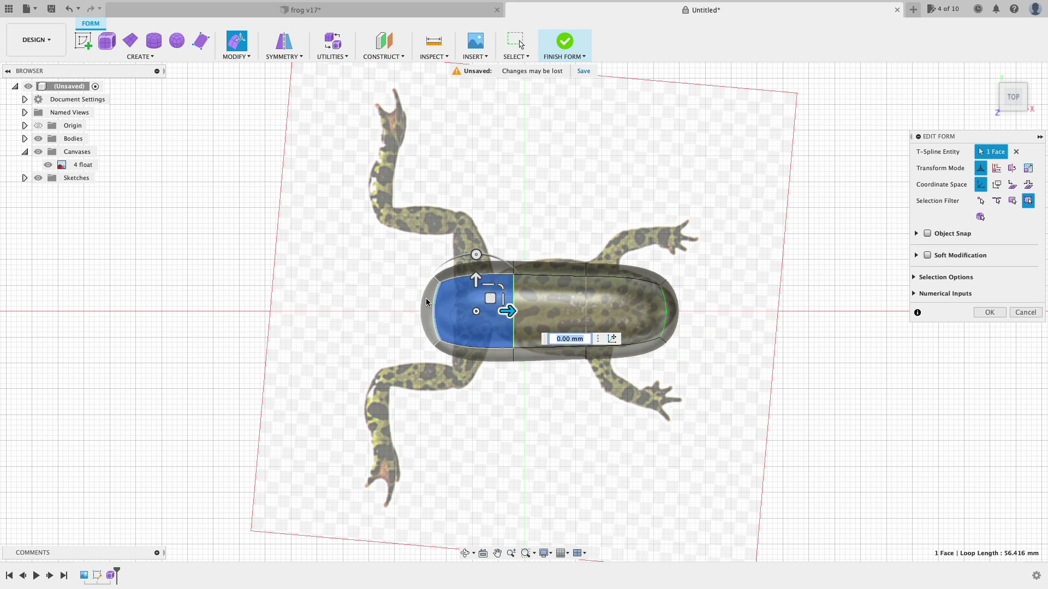
left_click(428, 308)
left_click_drag(472, 310, 517, 311)
Step: Widen the body by moving the middle side face outward 3 mm, and adjust the rear side face to follow the canvas outline
left_click(495, 272)
left_click_drag(511, 266, 511, 275)
left_click(553, 271)
left_click_drag(553, 246, 552, 229)
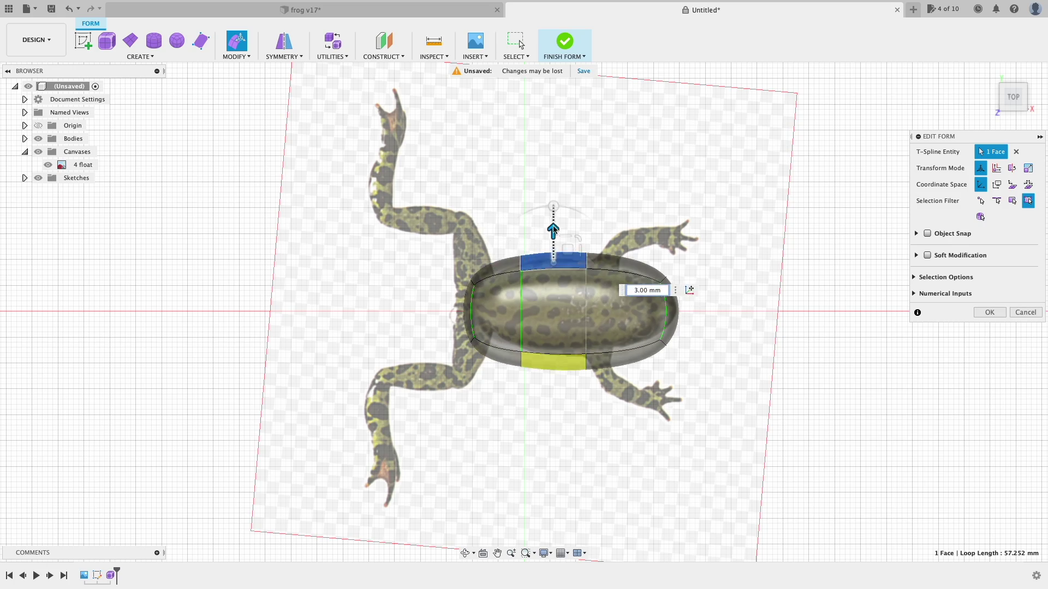
left_click(495, 270)
left_click_drag(497, 252, 518, 268)
Step: Taper the head by moving the front side face inward, then reposition the snout end face and rotate it by -15 degrees
left_click(626, 266)
left_click_drag(637, 261, 634, 272)
left_click(669, 299)
left_click_drag(673, 297, 666, 297)
left_click_drag(652, 255, 666, 257)
left_click_drag(1002, 111, 1006, 106)
left_click(1009, 109)
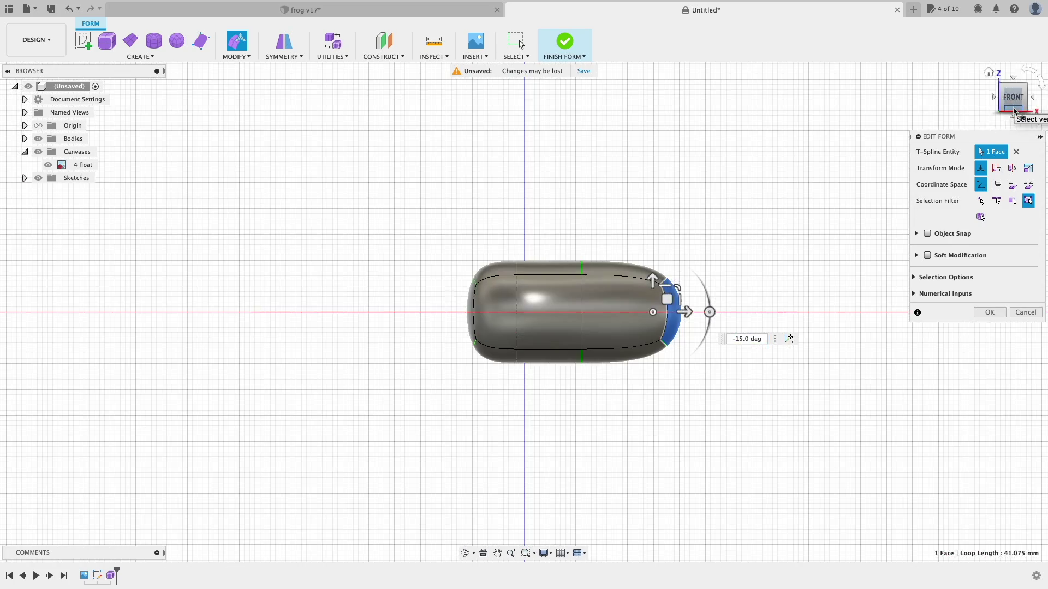
Step: Shape the rump in the front view by rotating the upper rear face, then rotating and moving the lower rear face inward
left_click(496, 270)
left_click_drag(553, 279, 519, 272)
left_click(496, 356)
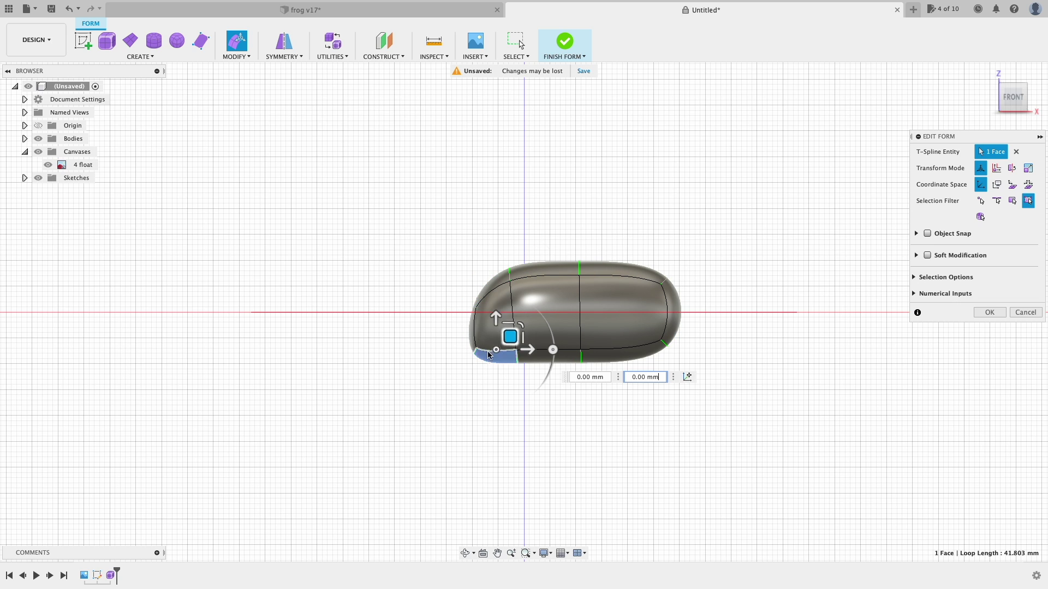
left_click_drag(553, 351, 534, 393)
left_click_drag(510, 337, 520, 331)
Step: Raise the snout end face of the pipe form, lift the lower front face, and shift the lower middle face forward along the belly
left_click(674, 315)
mouse_move(717, 312)
left_mouse_down()
mouse_move(702, 349)
mouse_move(718, 313)
left_mouse_up()
left_click_drag(661, 280, 660, 259)
left_click(624, 348)
left_click_drag(632, 324, 623, 303)
left_click(542, 344)
left_click_drag(565, 325, 582, 323)
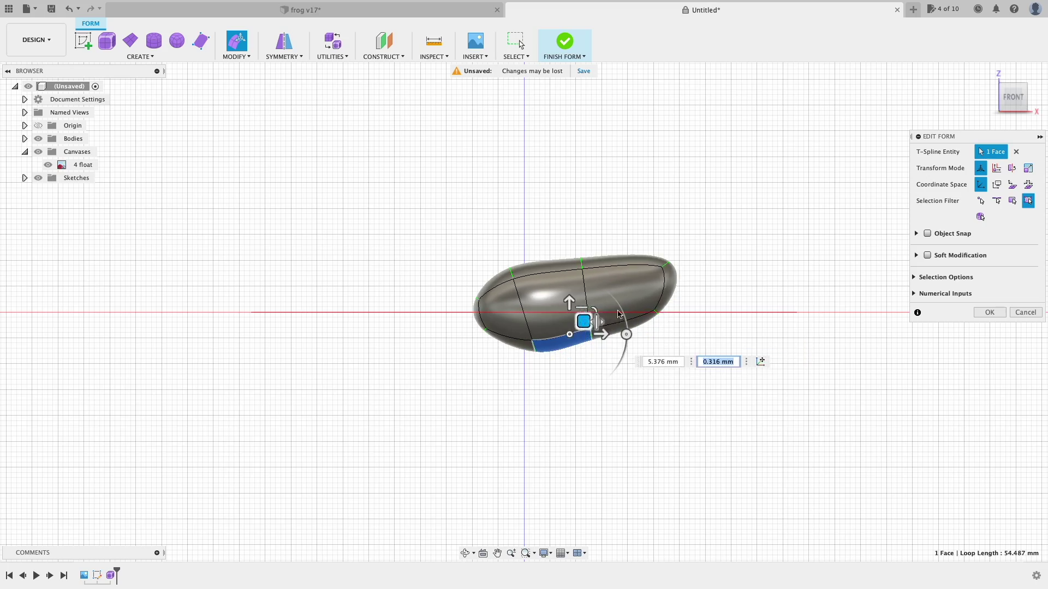
Step: Refine the head profile by rotating the snout end face, then rotating and repositioning the upper front face
left_click(670, 281)
left_click_drag(714, 288, 709, 311)
left_click(625, 267)
left_click_drag(682, 277, 659, 266)
left_click_drag(672, 252, 662, 264)
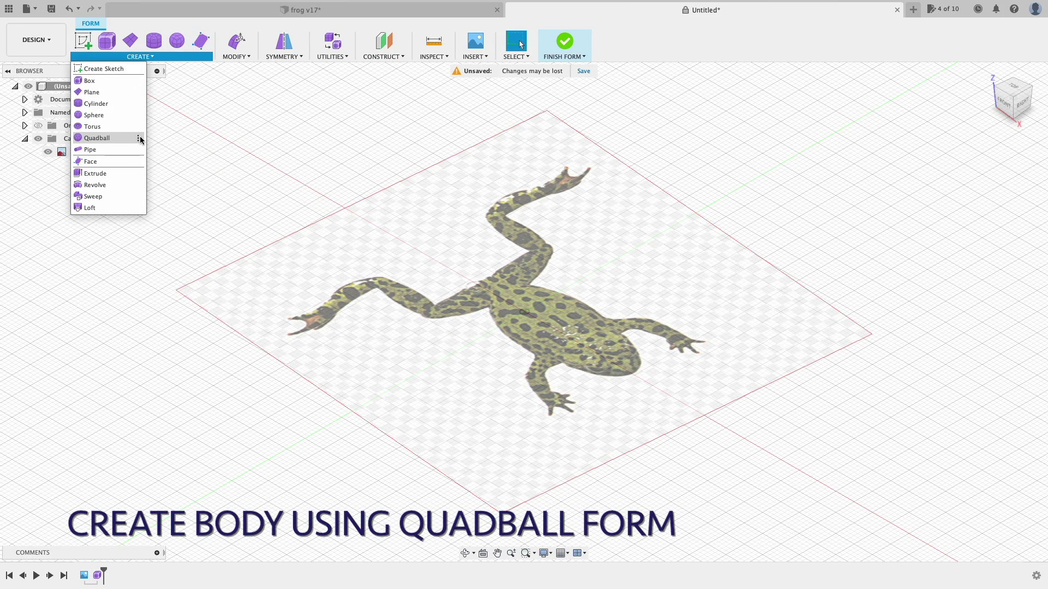
Step: Create a new-body quadball form centred on the frog's body in the canvas, with a 47 mm diameter, 1 span face and no initial symmetry
left_click(111, 139)
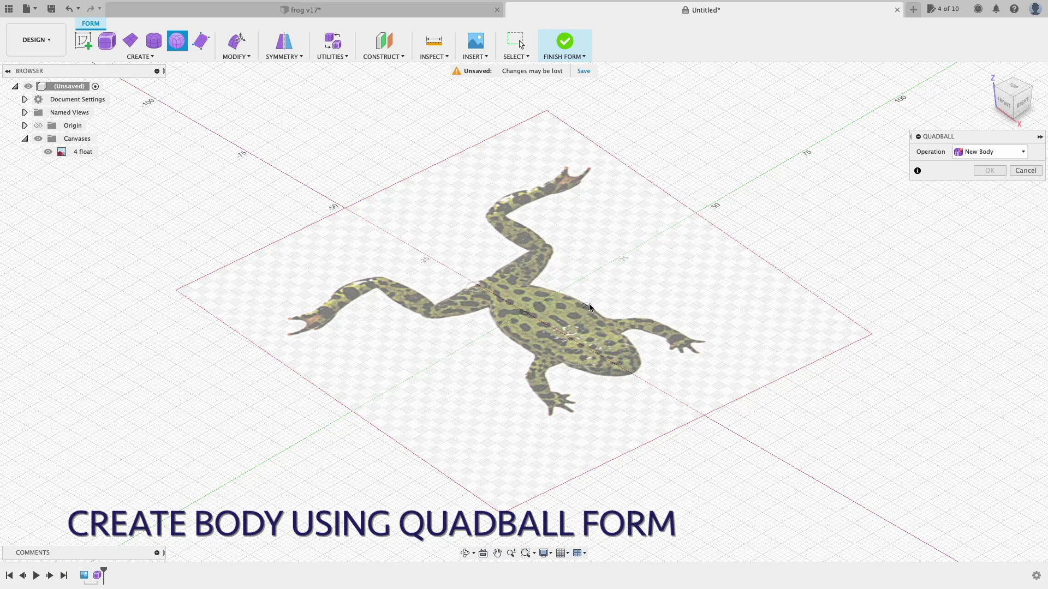
left_click(1013, 86)
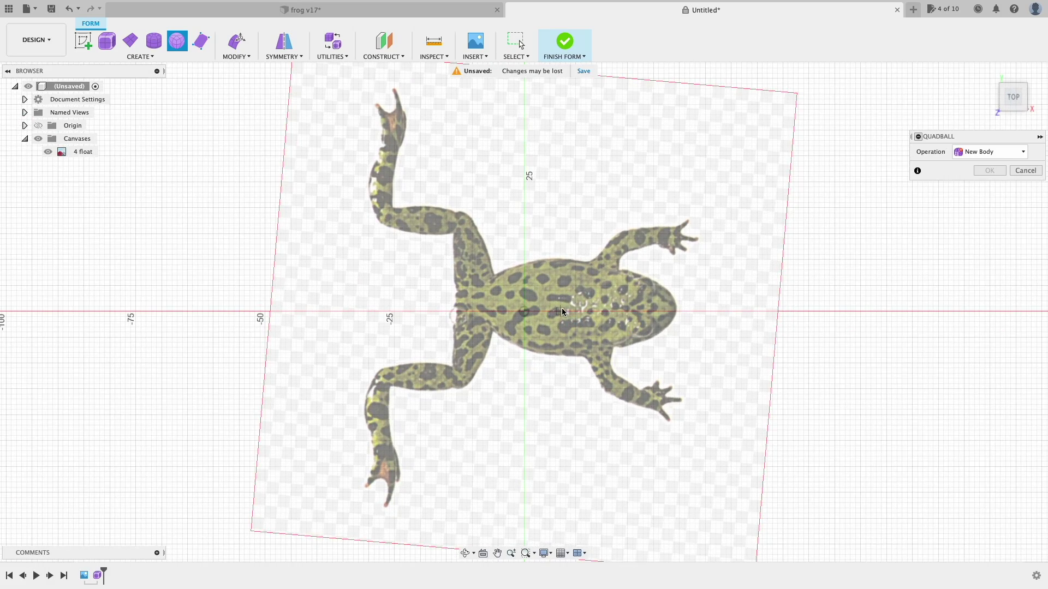
left_click(561, 311)
left_click_drag(592, 312, 695, 311)
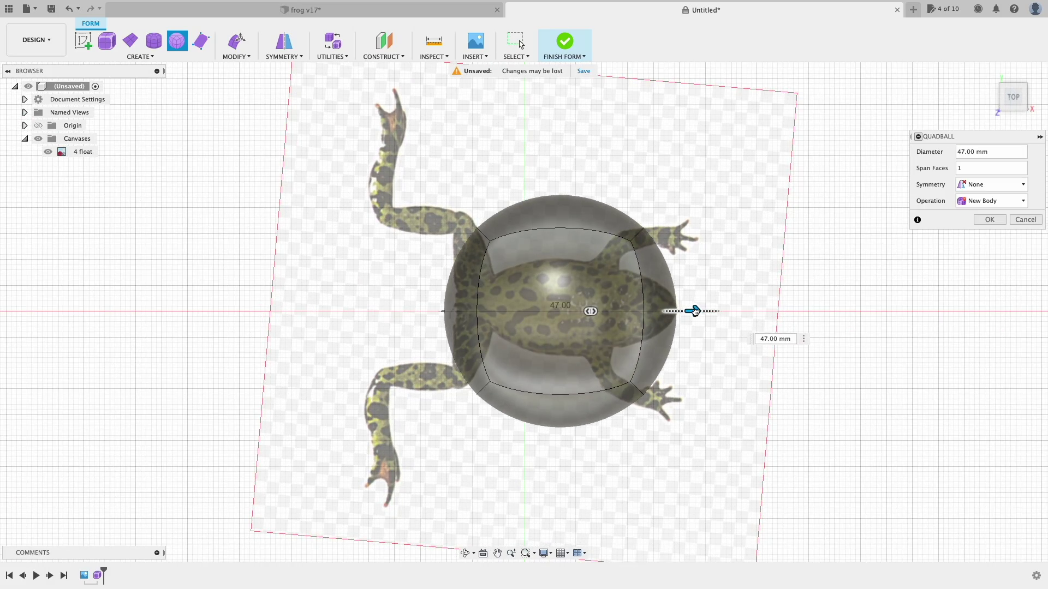
left_click(992, 168)
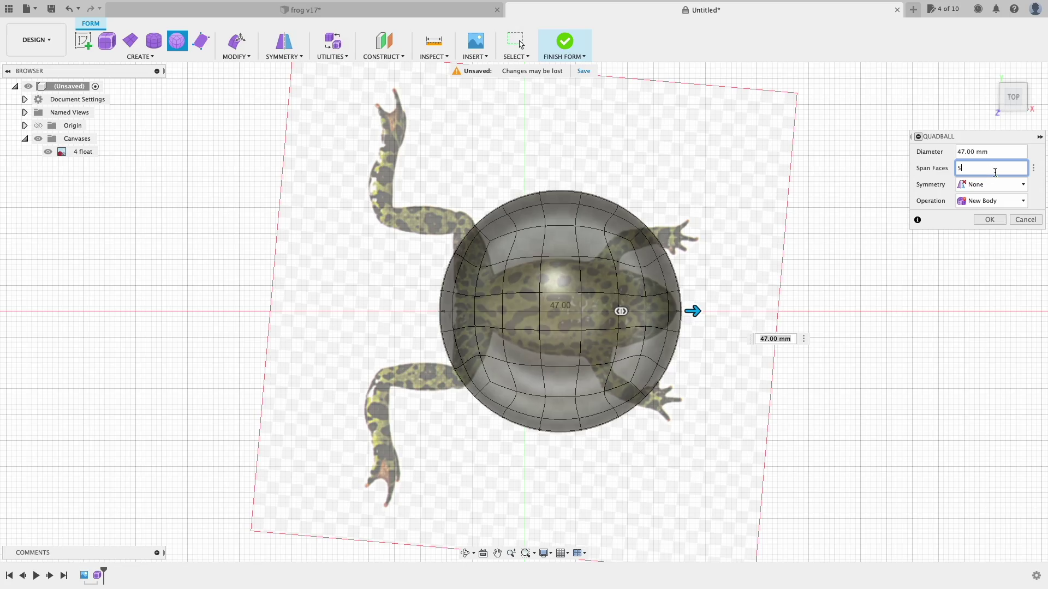
left_click_drag(1010, 105, 975, 50)
left_click(989, 73)
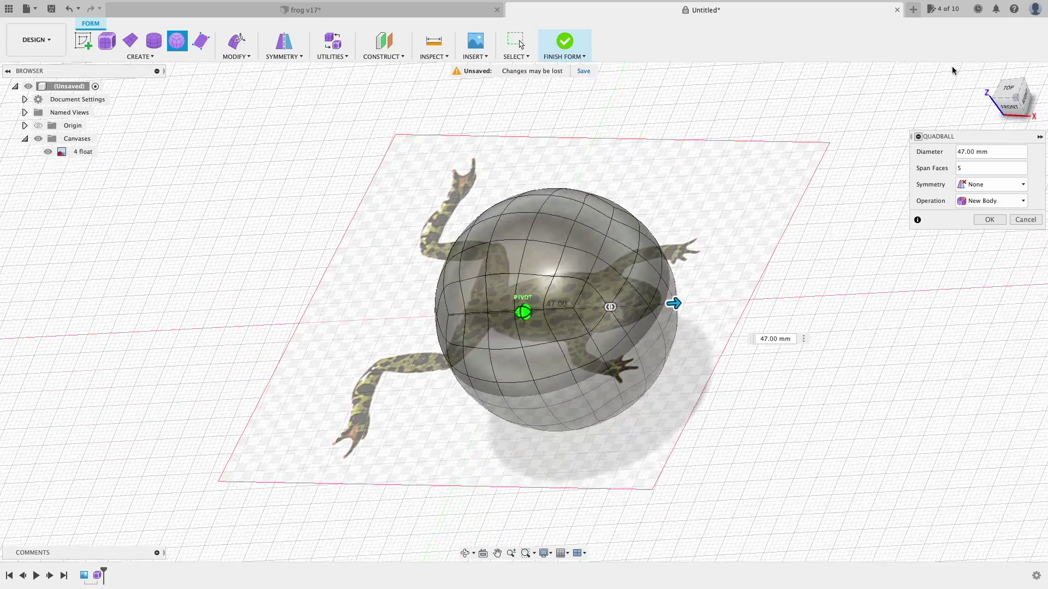
left_click(1011, 97)
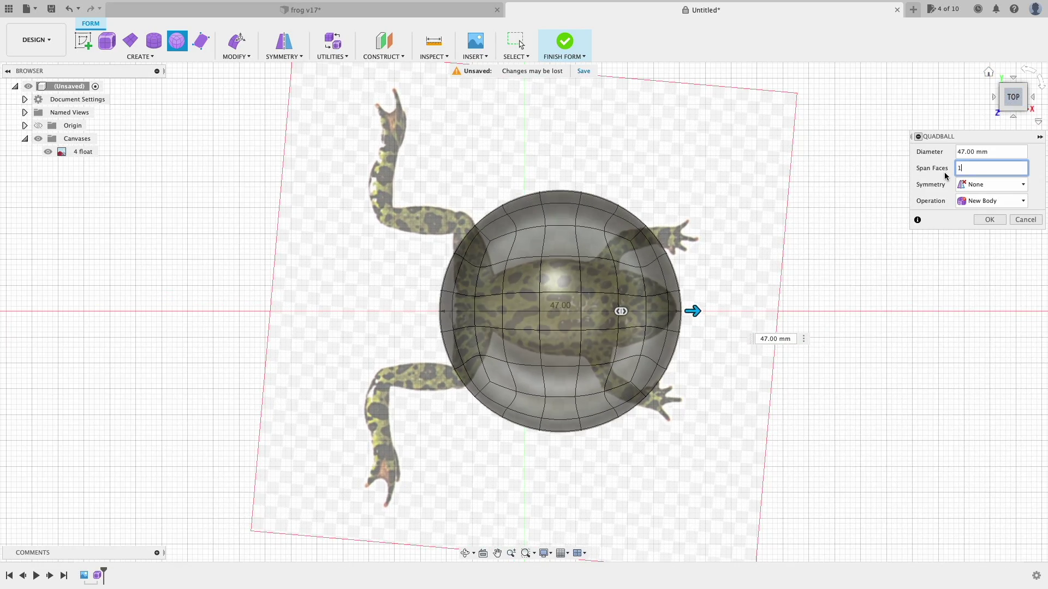
left_click(993, 220)
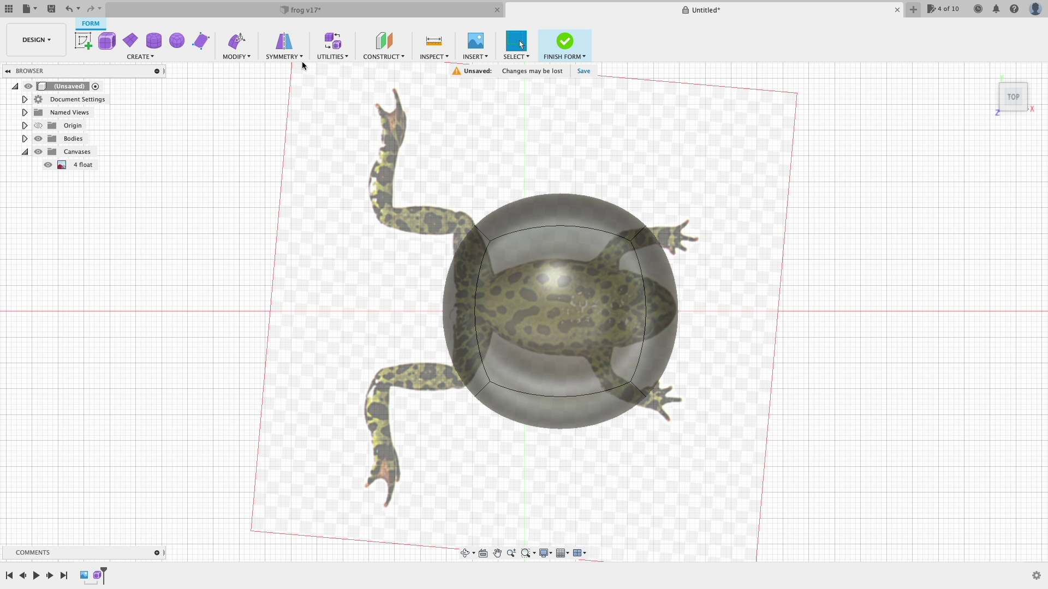
Step: Apply mirror symmetry to the quadball form between its two opposite side faces
left_click(285, 41)
left_click(560, 211)
left_click(551, 411)
left_click(989, 169)
Step: Edit the quadball form from above, moving its side, rear and front faces inward to match the frog's outline on the canvas
left_click(237, 41)
left_click(560, 211)
left_click_drag(574, 228, 579, 278)
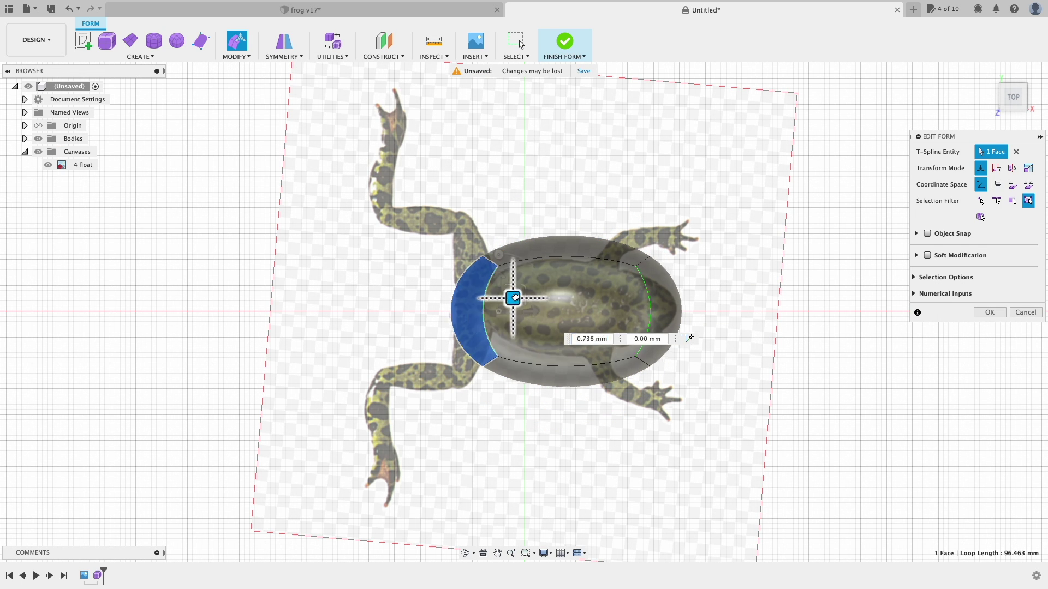
left_click_drag(514, 298, 519, 298)
left_click(665, 311)
left_click_drag(651, 299, 646, 299)
left_click(566, 247)
left_click_drag(582, 253, 582, 281)
Step: Flatten the quadball body in the front view by lowering the top face and raising the bottom face, then extend the front face forward
left_click(1013, 121)
left_click(566, 213)
left_click_drag(580, 232, 578, 293)
left_click(566, 418)
left_click_drag(579, 378, 579, 322)
left_click(661, 312)
left_click_drag(651, 306, 676, 308)
Step: Fine-tune the quadball body's side profile by adjusting the upper head area, the underside and the back
left_click(652, 265)
mouse_move(631, 246)
left_mouse_down()
mouse_move(656, 253)
mouse_move(639, 249)
left_mouse_up()
left_click(554, 342)
left_click_drag(604, 330, 601, 318)
left_click(617, 320)
left_click(640, 265)
left_click(566, 278)
left_click_drag(623, 285, 620, 265)
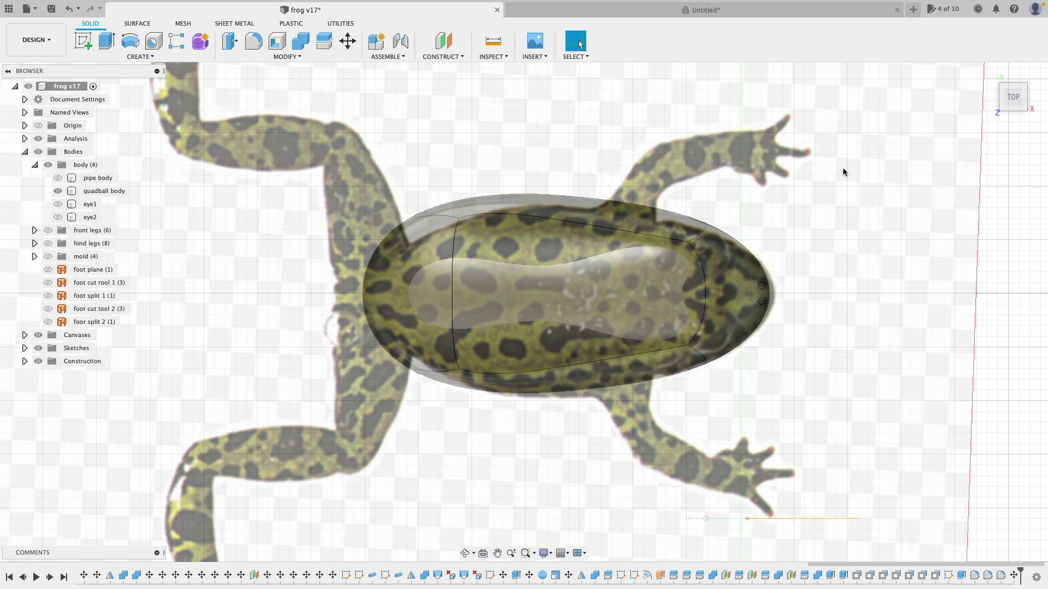
Step: Hide the canvases in the frog v17 design and examine the quadball body's profile, the offset plane with its curve, and the mouth groove
left_click(38, 336)
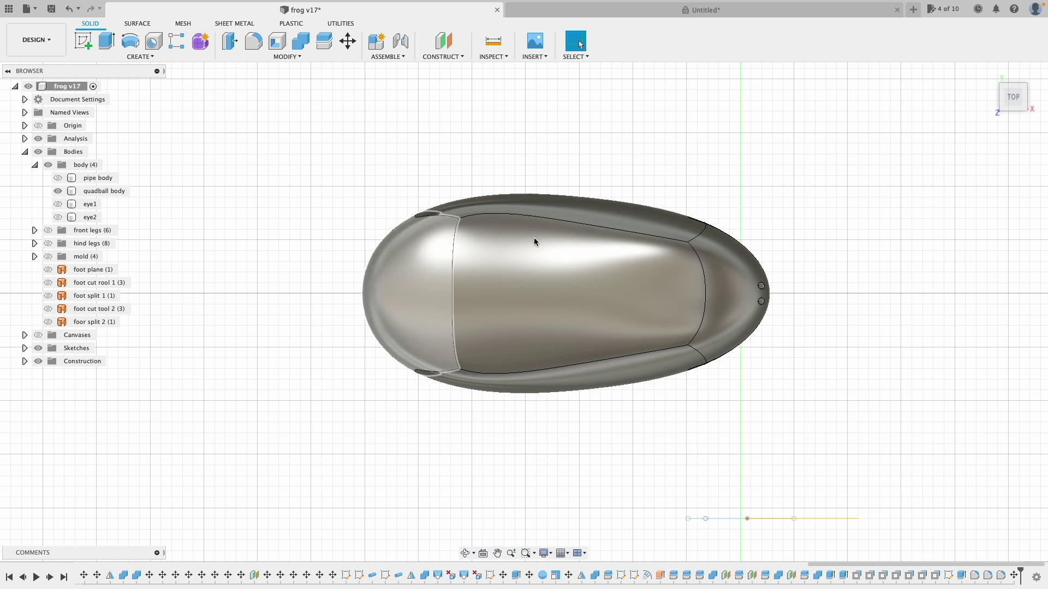
mouse_move(1016, 104)
left_mouse_down()
mouse_move(1022, 52)
mouse_move(1037, 99)
mouse_move(954, 102)
mouse_move(982, 77)
mouse_move(1006, 98)
left_mouse_up()
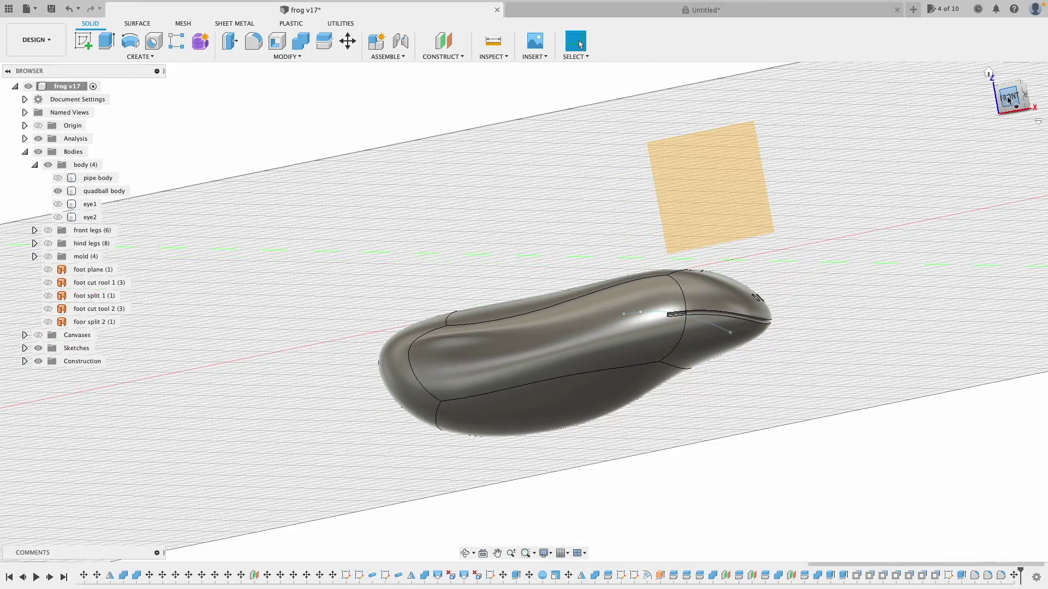
left_click(1011, 98)
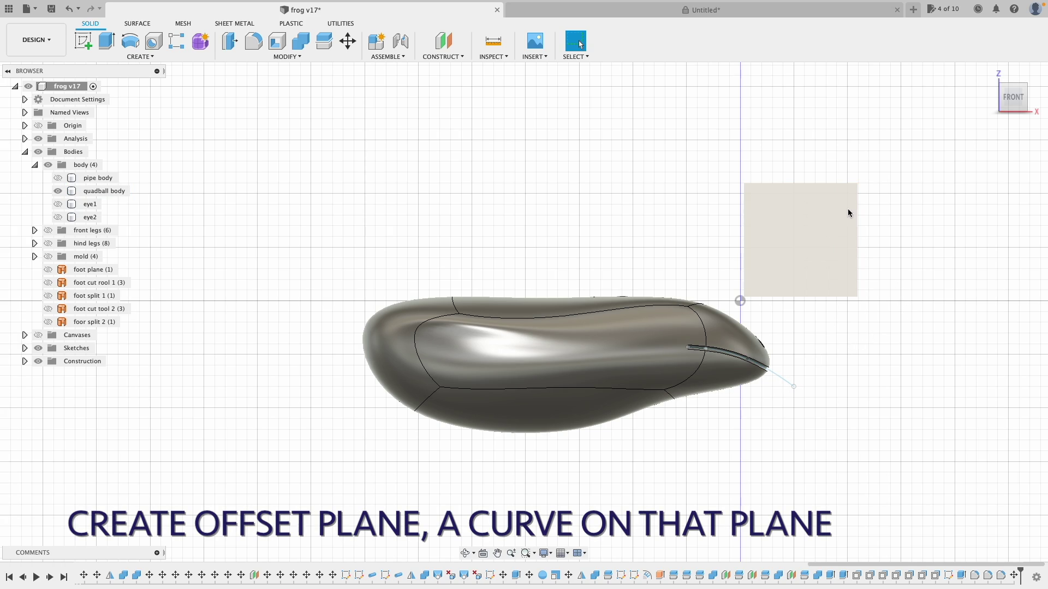
left_click_drag(1014, 102, 981, 100)
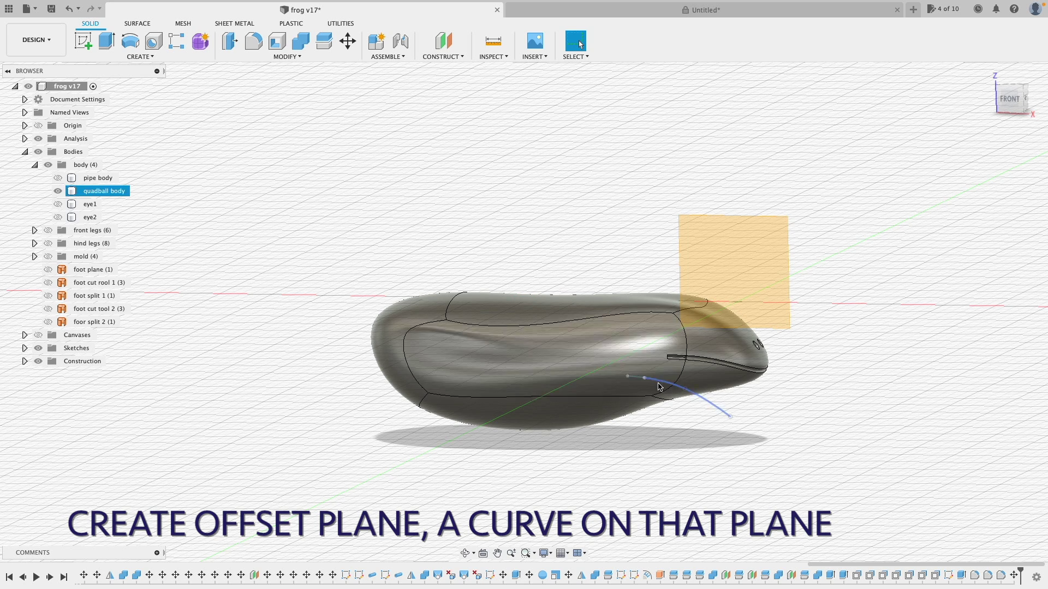
left_click(1002, 106)
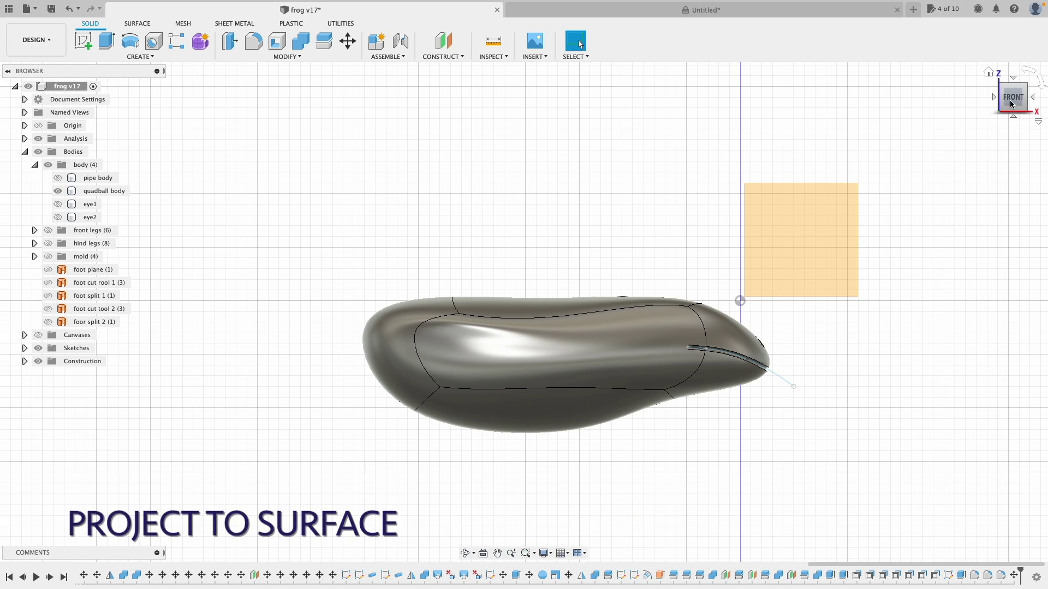
left_click_drag(1017, 99, 1006, 104)
left_click(770, 366)
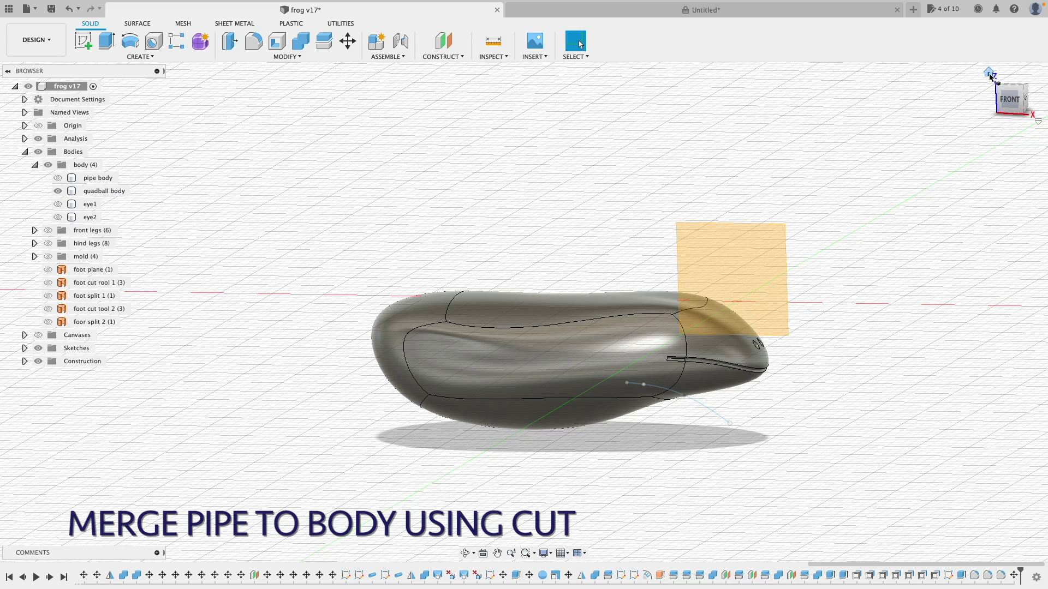
left_click(989, 75)
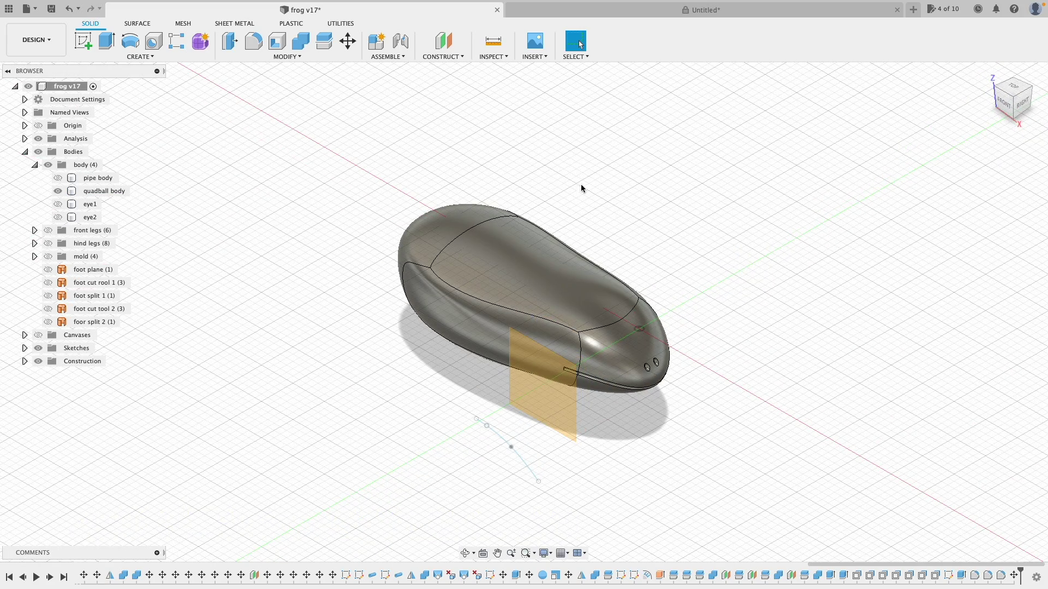
Step: Show the eye1 and eye2 bodies, and hide the sketches and construction geometry
left_click(57, 204)
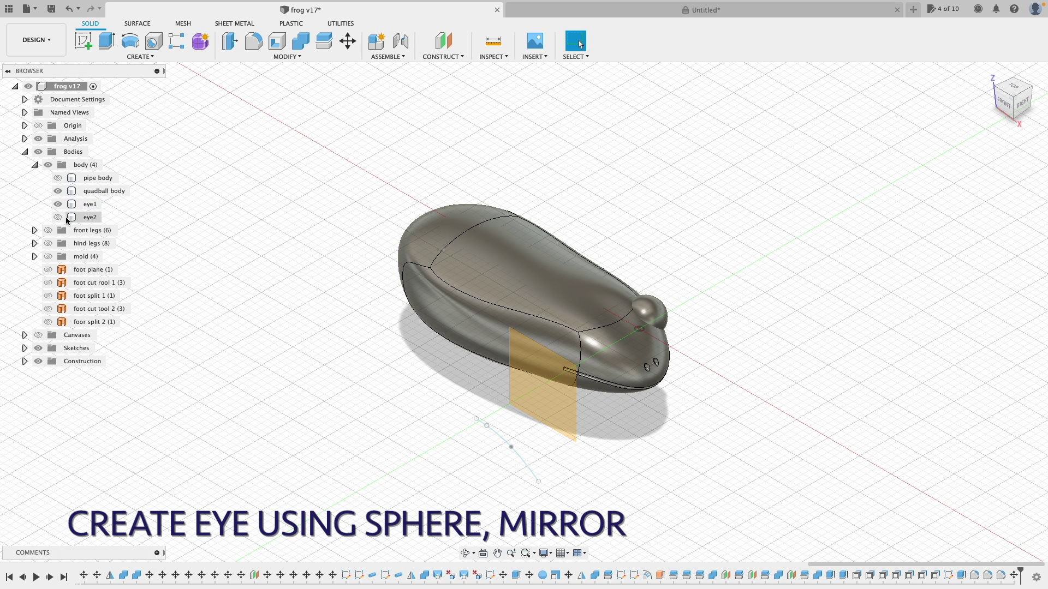
left_click(58, 217)
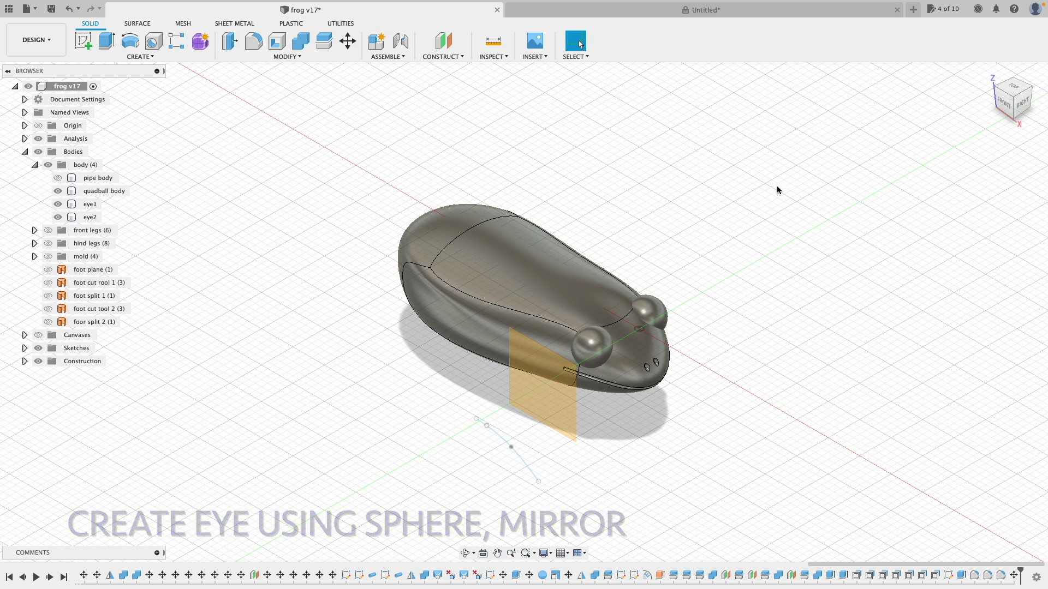
left_click(37, 348)
left_click(38, 361)
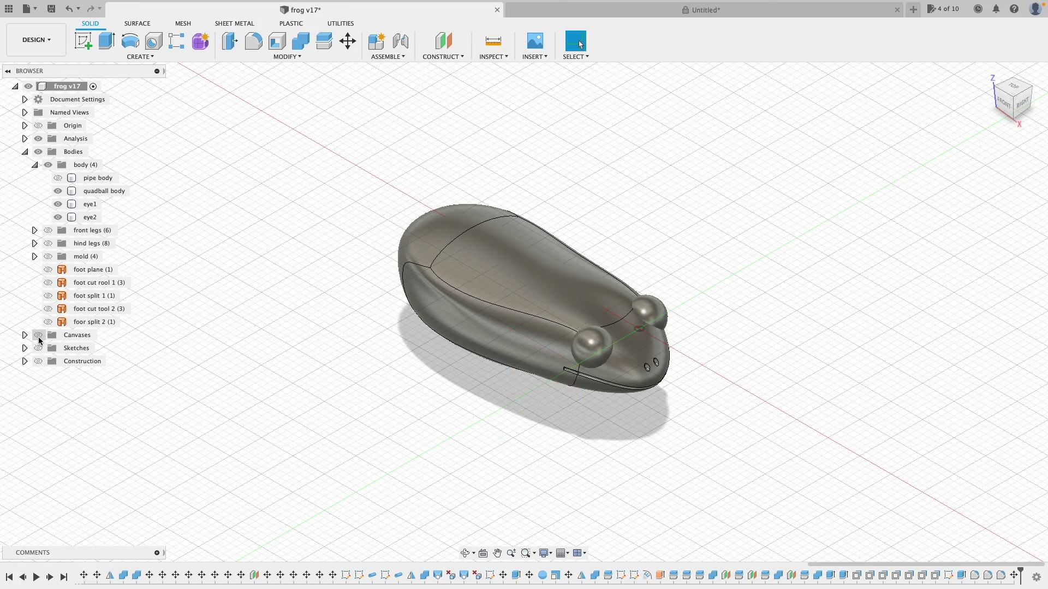
Step: Show the canvases and compare the body and eyes with the frog image from above
left_click(37, 335)
left_click(1013, 87)
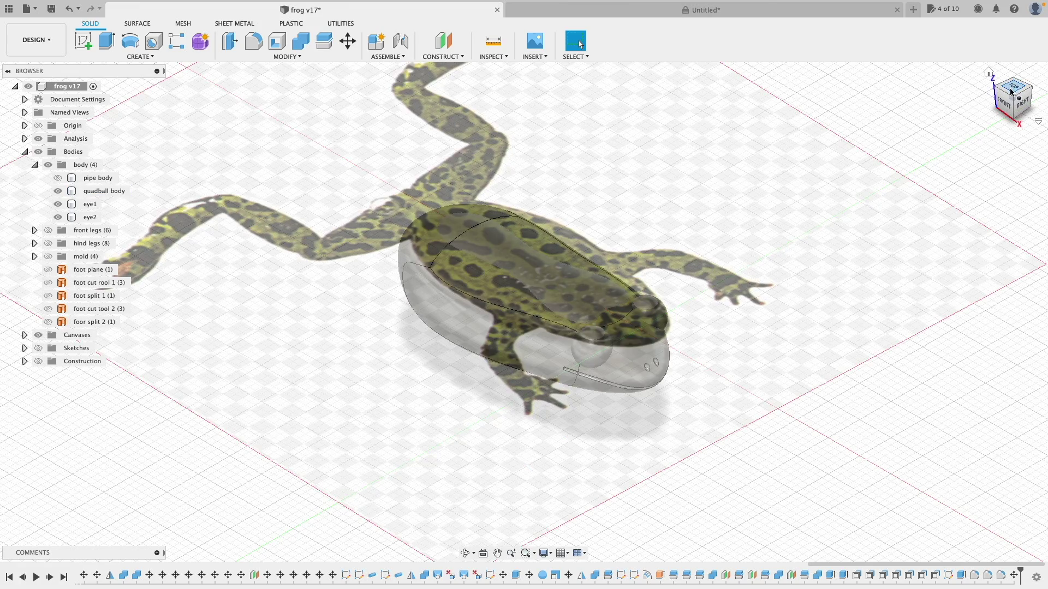
left_click(630, 238)
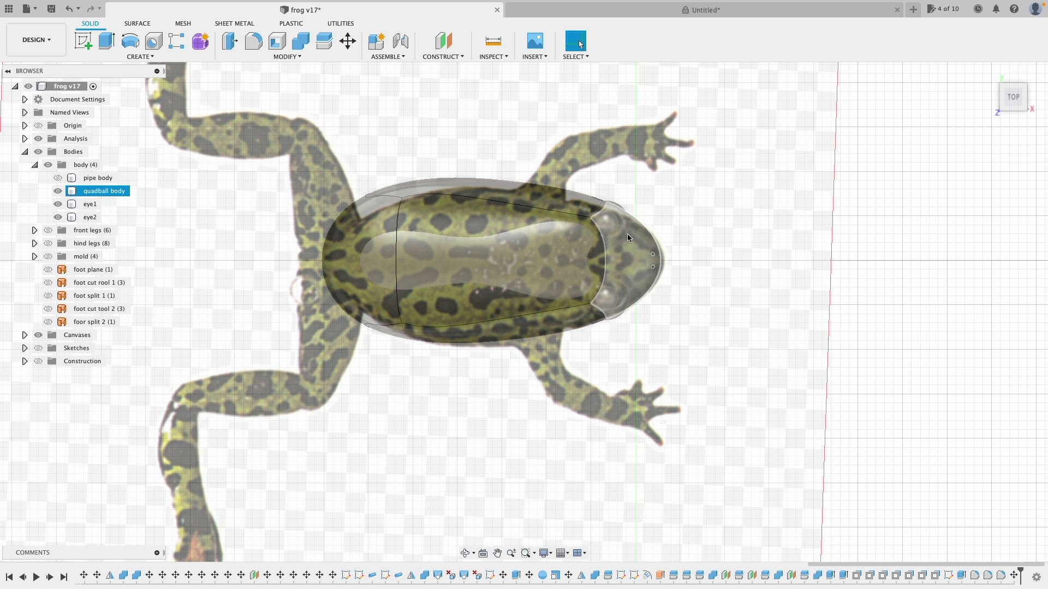
middle_click_drag(628, 238, 701, 296)
left_click(519, 231)
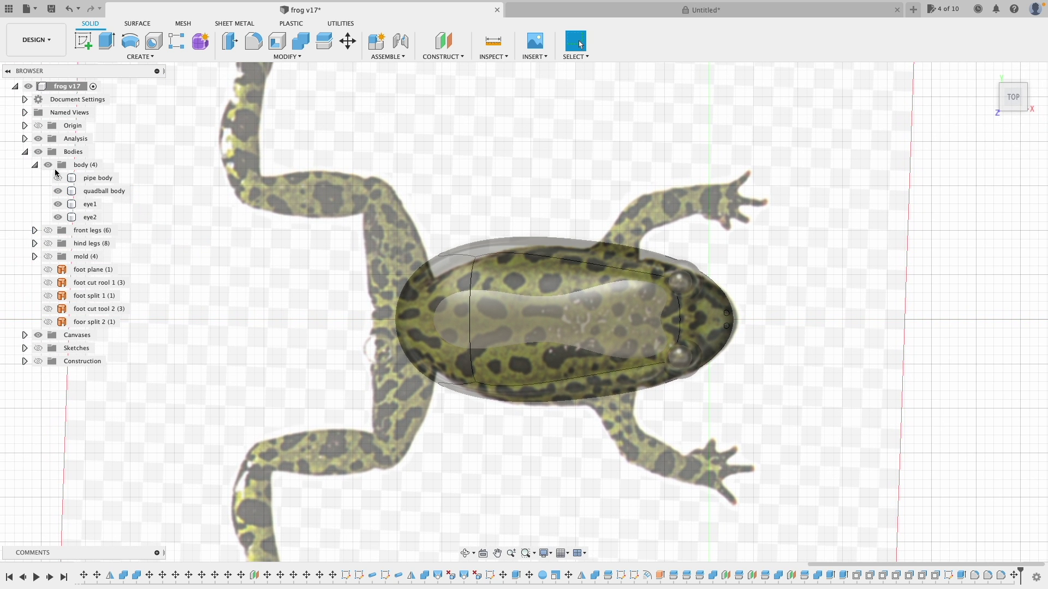
Step: Hide the body group and show arm1 and arm2 in the front legs group
left_click(49, 165)
left_click(48, 166)
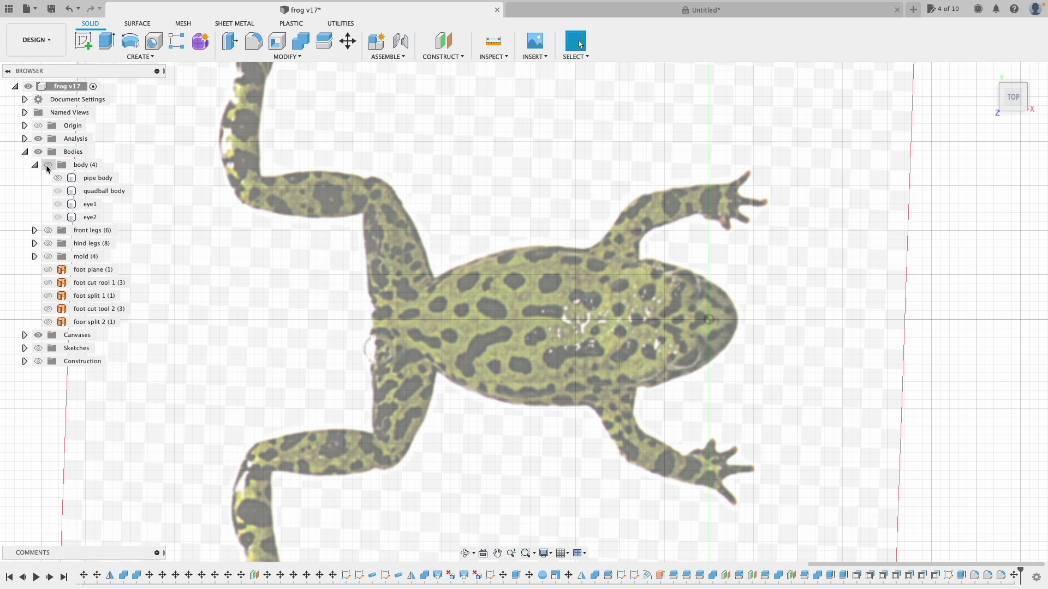
left_click(34, 231)
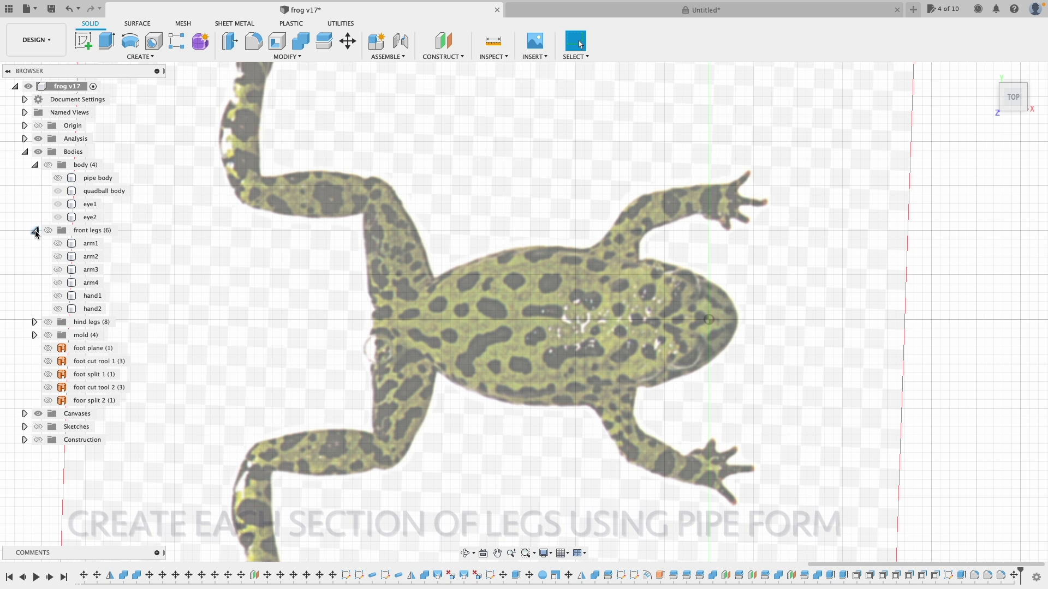
left_click(49, 232)
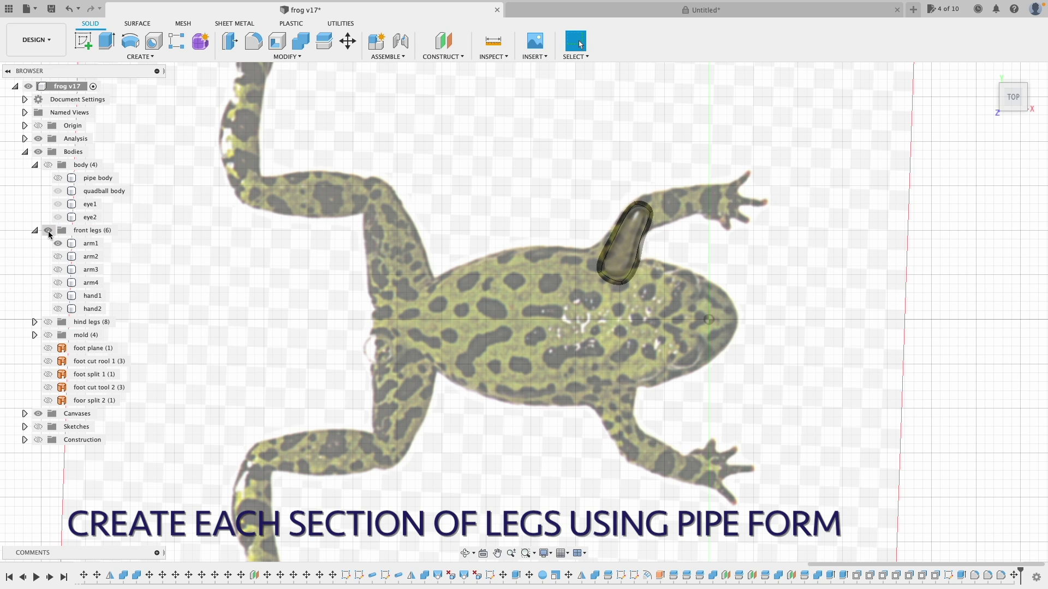
left_click(48, 231)
left_click(58, 257)
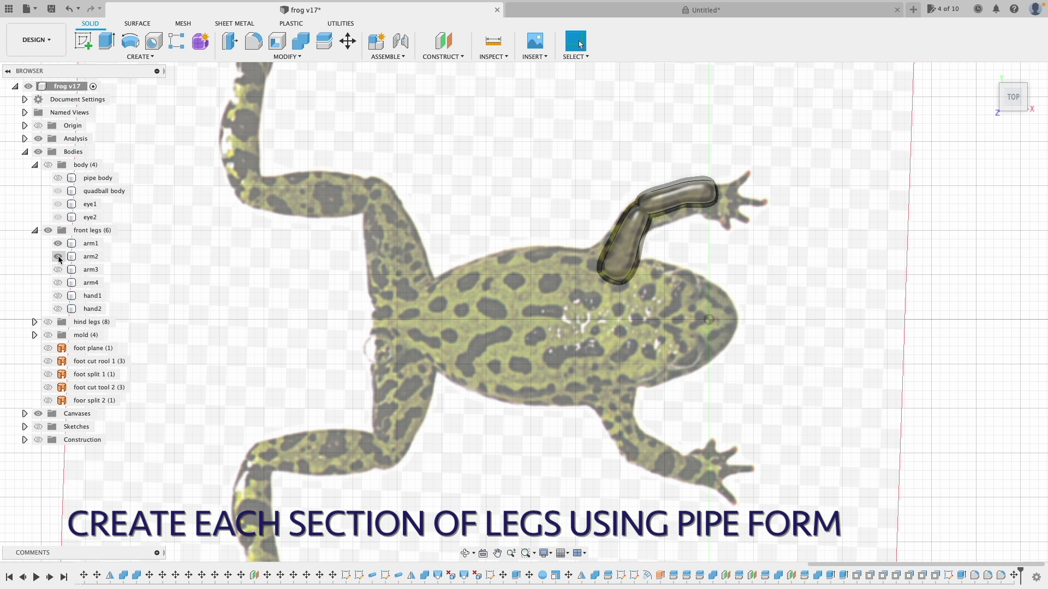
Step: Show leg1, leg2 and leg3 in the hind legs group over the frog canvas
left_click(34, 323)
left_click(55, 337)
left_click(58, 335)
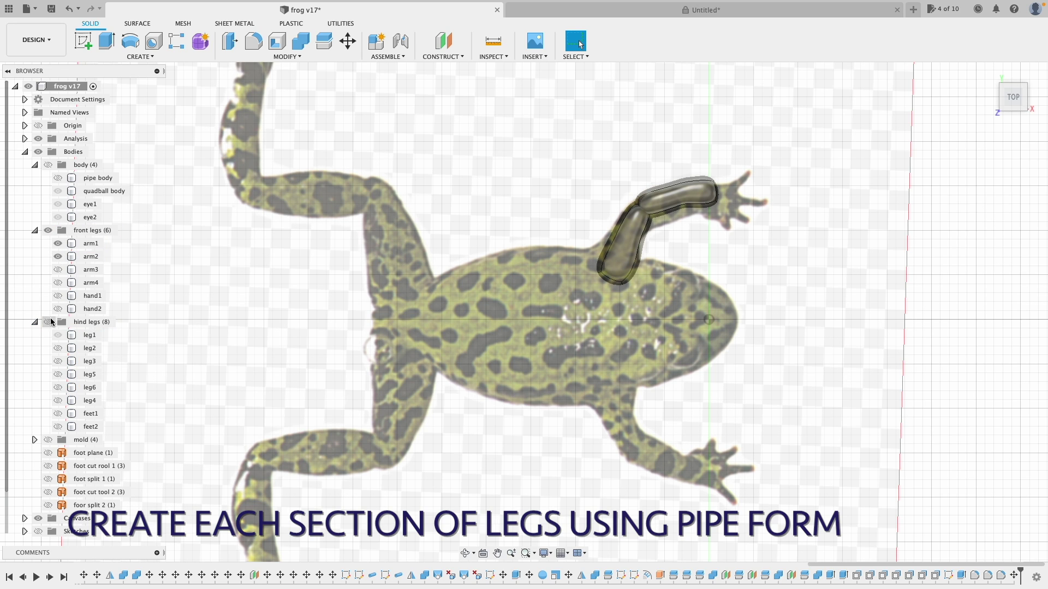
left_click(48, 322)
left_click(57, 348)
left_click(58, 362)
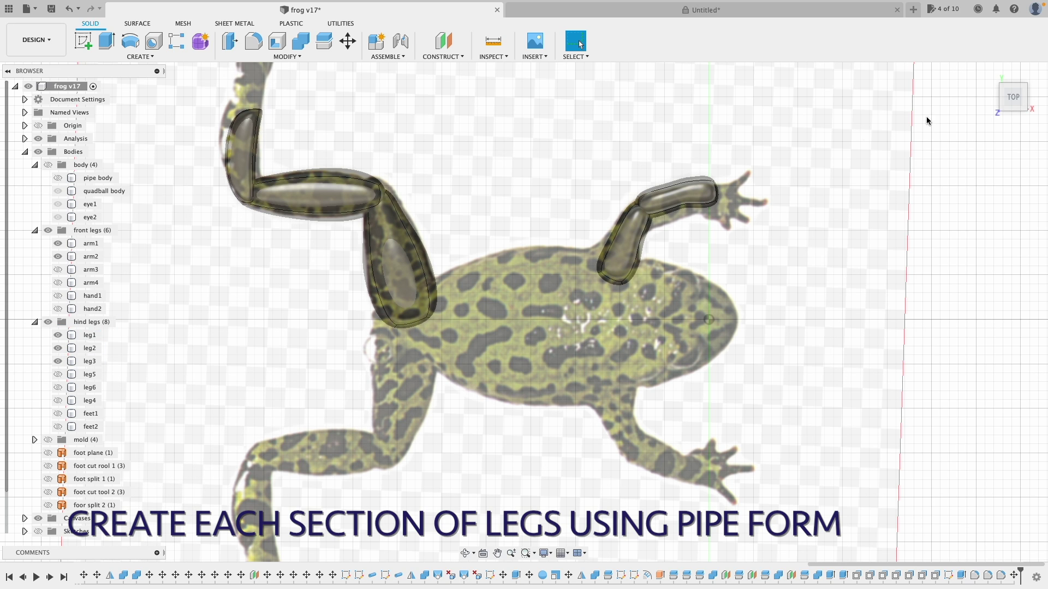
Step: Show the body group together with the arm and leg sections, and check the assembled frog's side profile
left_click(989, 73)
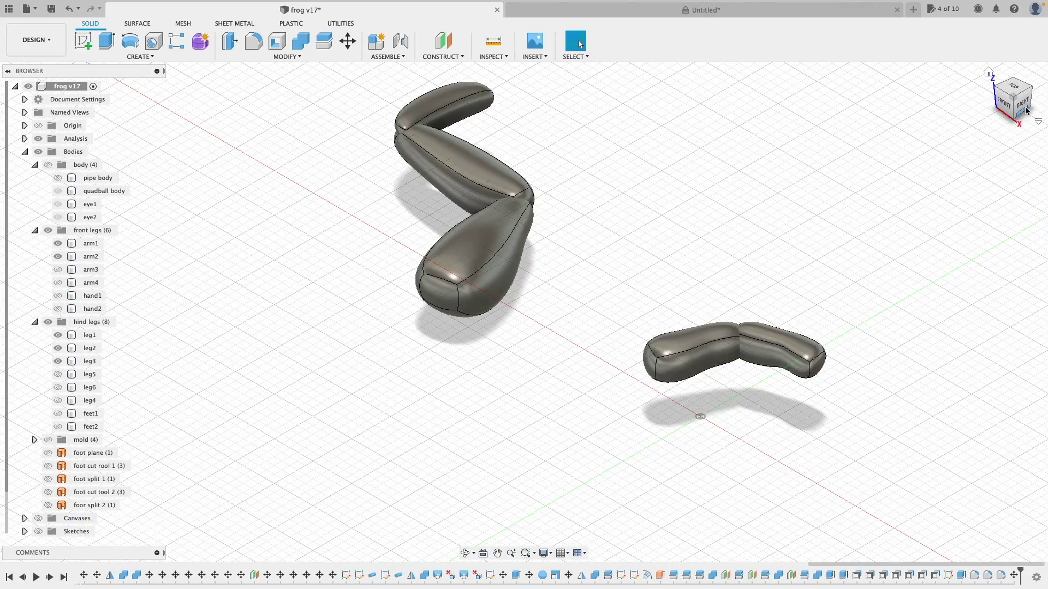
mouse_move(524, 312)
middle_mouse_down("shift")
mouse_move(459, 316)
mouse_move(363, 259)
mouse_move(306, 317)
middle_mouse_up("shift")
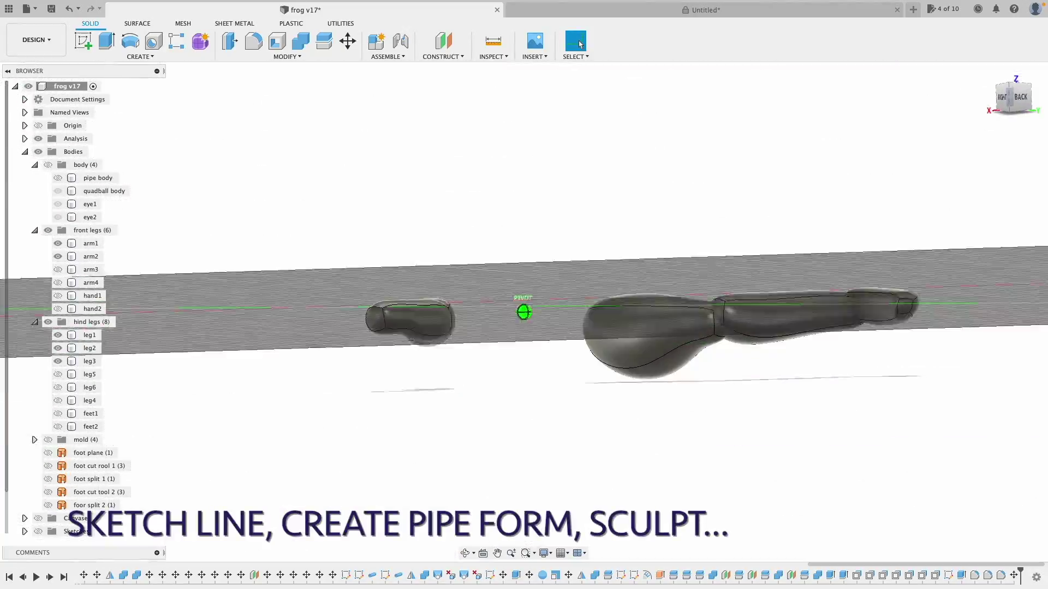
left_click(48, 165)
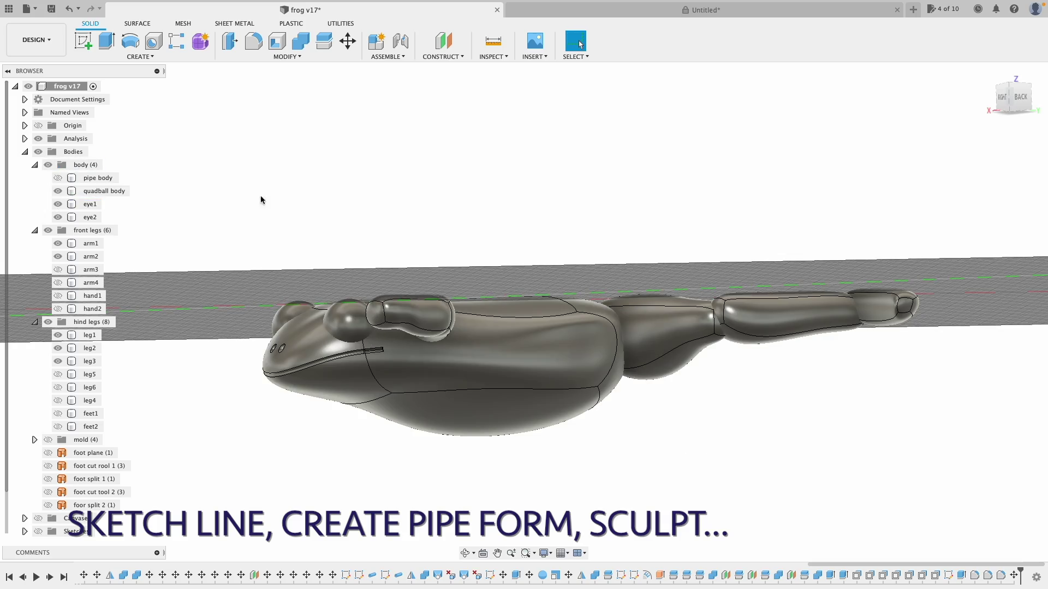
left_click(1013, 97)
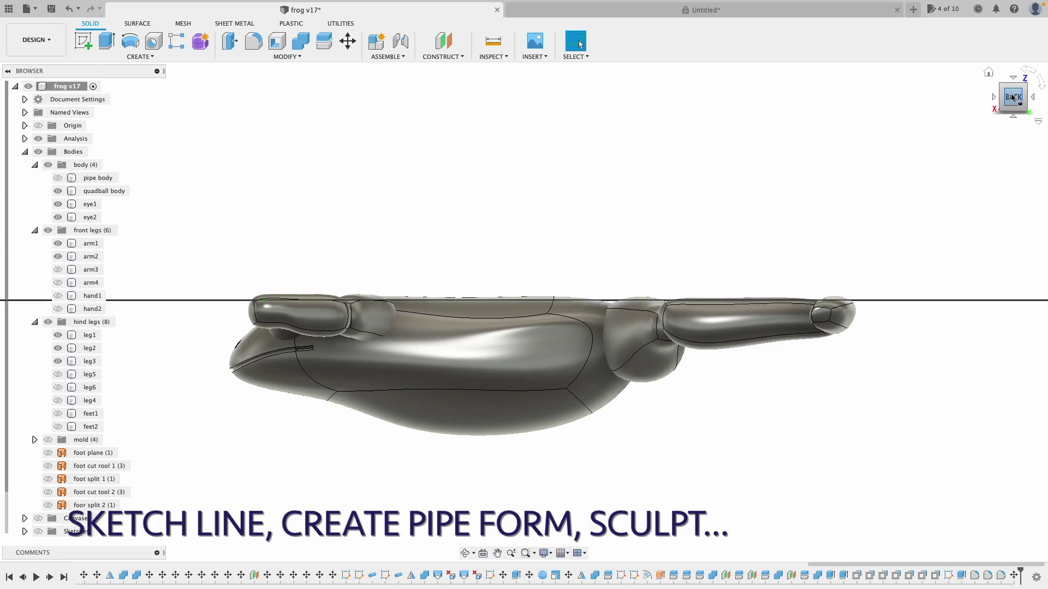
Step: Show arm3 and arm4 and leg4, leg5 and leg6, and check the completed limbs from the front
left_click(988, 72)
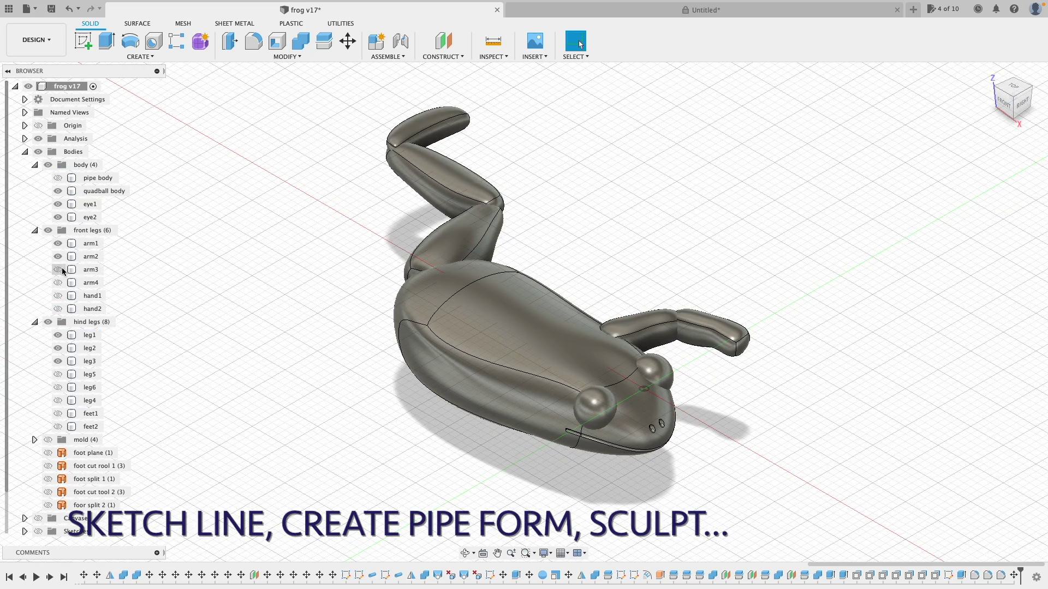
left_click(57, 269)
left_click(58, 283)
left_click(57, 375)
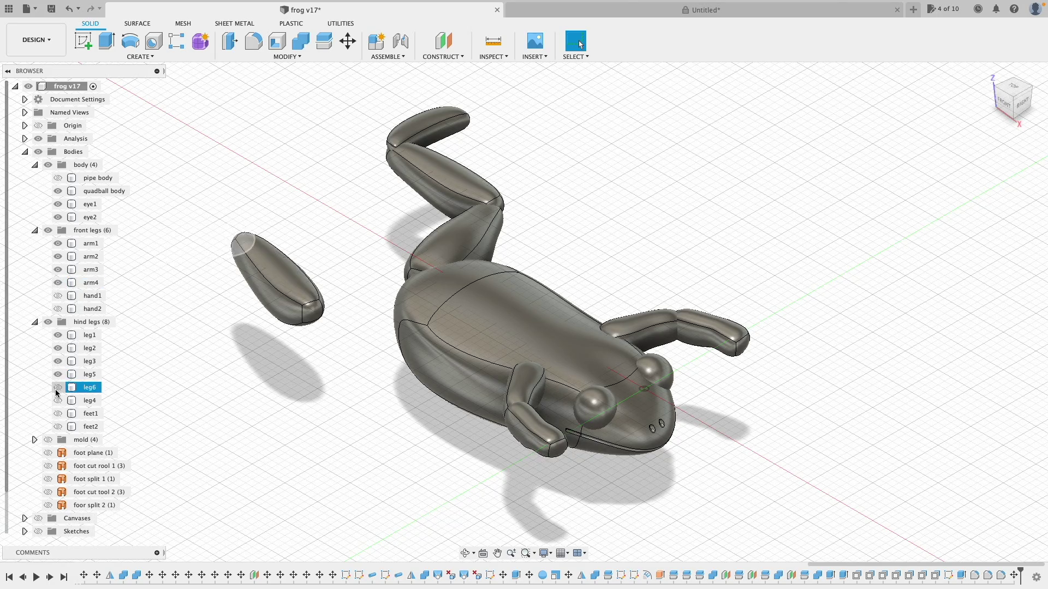
left_click(57, 388)
left_click(57, 401)
left_click(1003, 102)
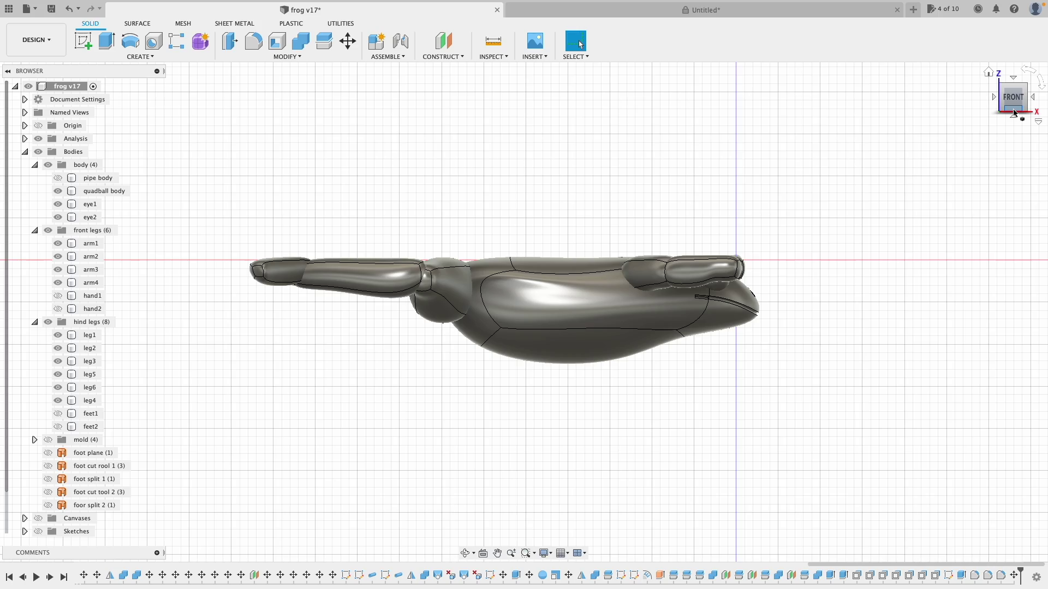
left_click(989, 73)
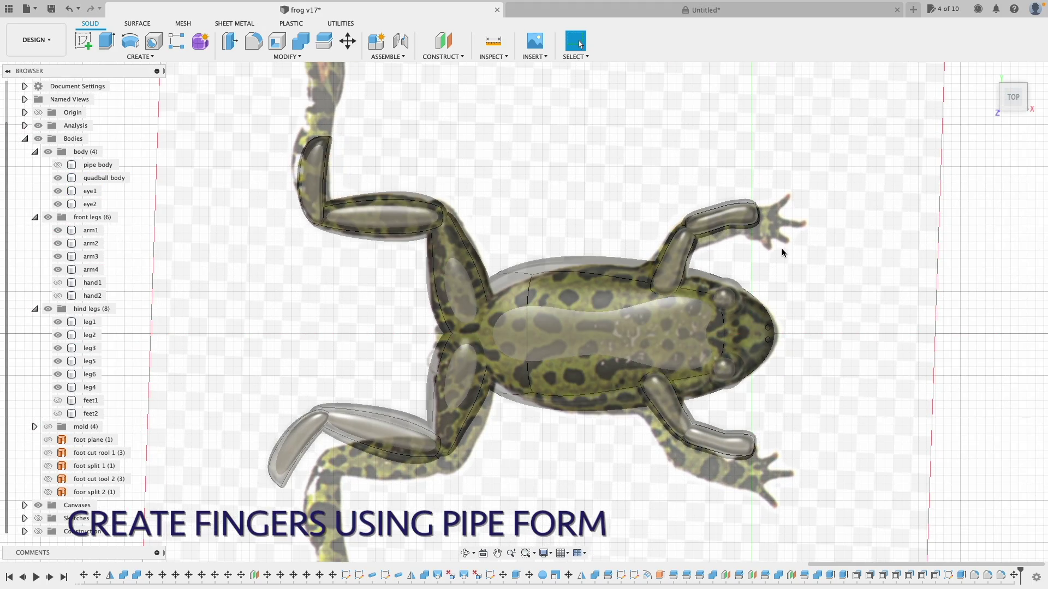
Step: Show hand1 against the frog canvas, and hide the canvases to view the fingers in perspective
scroll(782, 253, "up", 5)
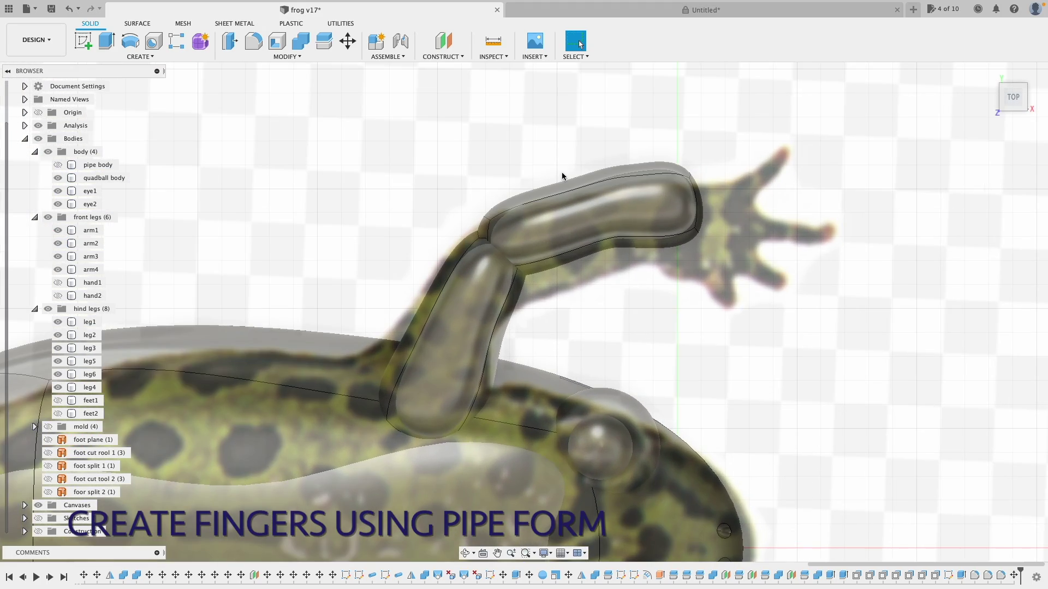
left_click(57, 283)
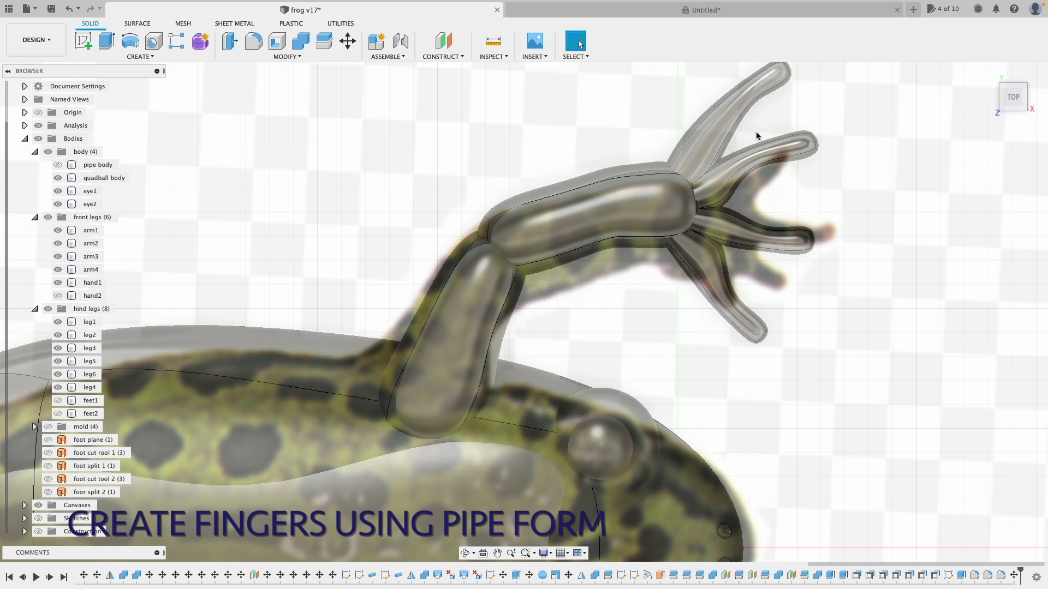
scroll(764, 142, "down", 5)
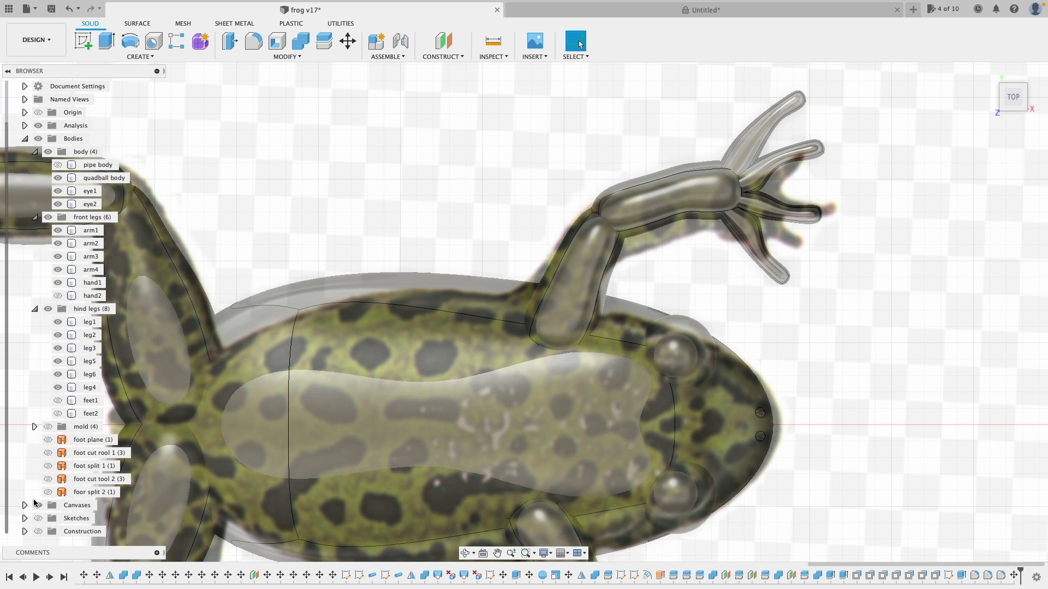
left_click(36, 504)
left_click(1007, 99)
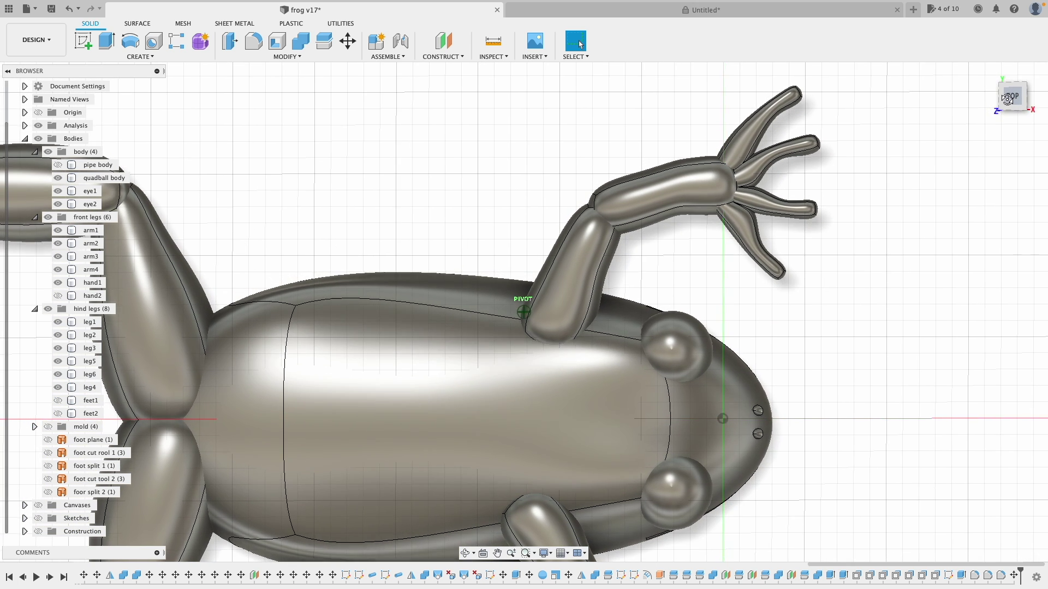
left_click_drag(1007, 99, 1018, 67)
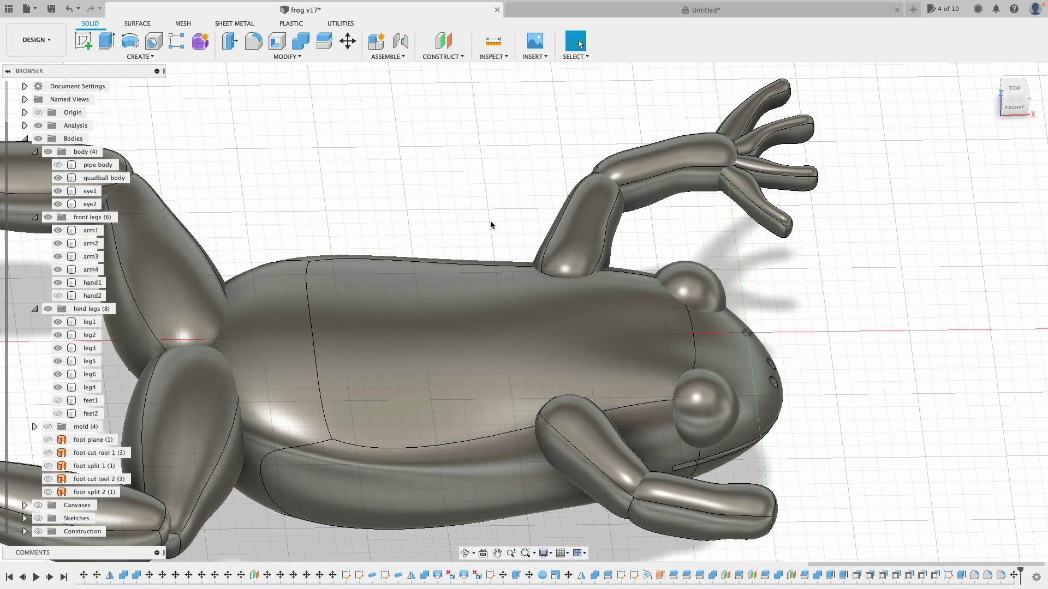
Step: Show hand2 on the opposite arm and view the frog with both hands from several angles
left_click(58, 295)
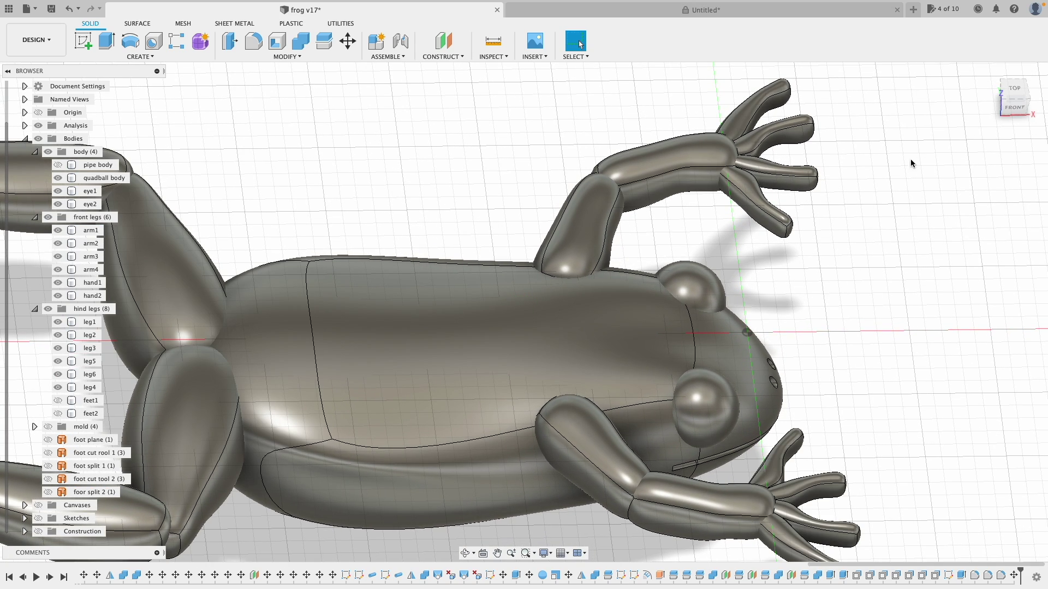
scroll(884, 203, "down", 5)
mouse_move(1020, 108)
left_mouse_down()
mouse_move(974, 94)
mouse_move(987, 112)
mouse_move(994, 107)
left_mouse_up()
left_click(989, 74)
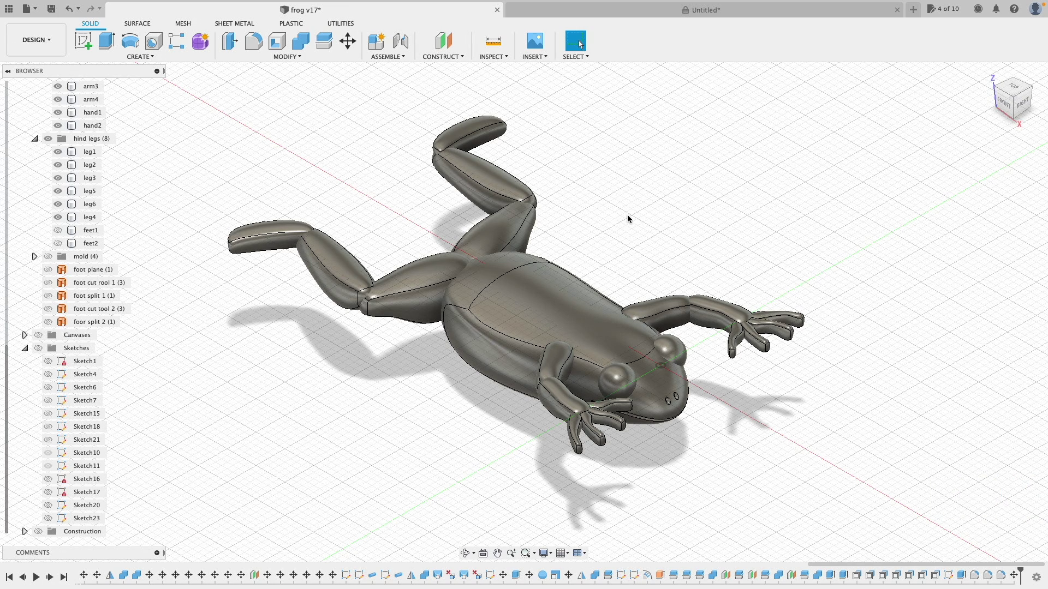
Step: Show the foot plane at the hind leg and the toe and web sketches, Sketch10 and Sketch11, on it
left_click(49, 270)
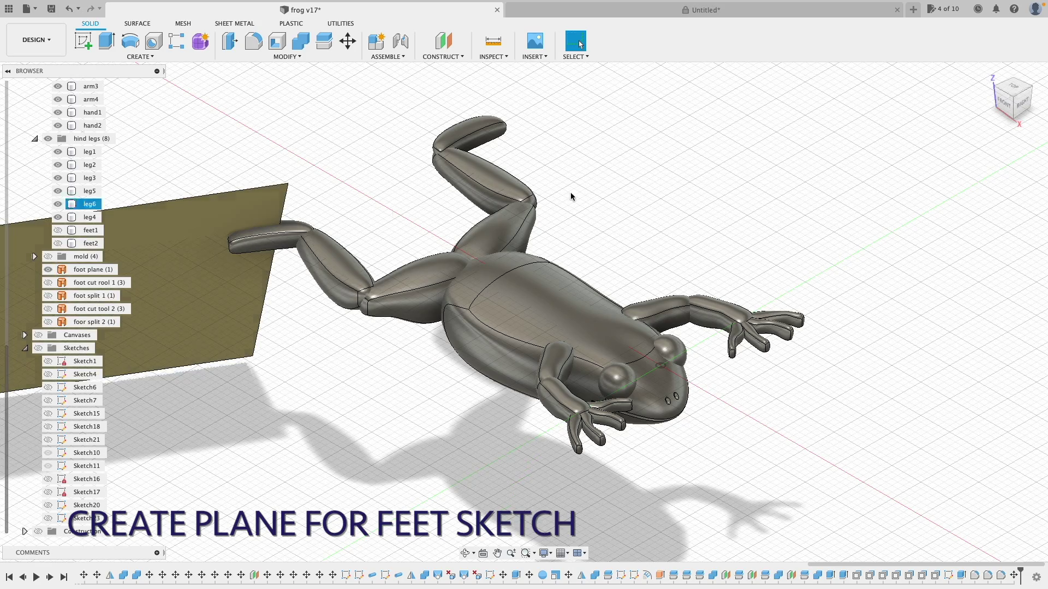
left_click(1013, 89)
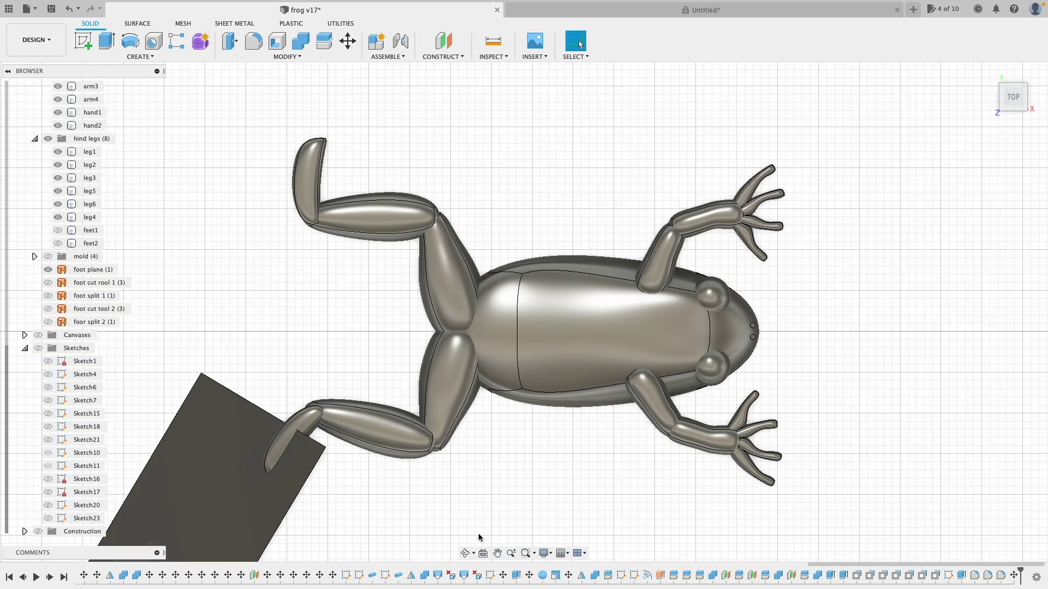
left_click(483, 553)
left_click(233, 520)
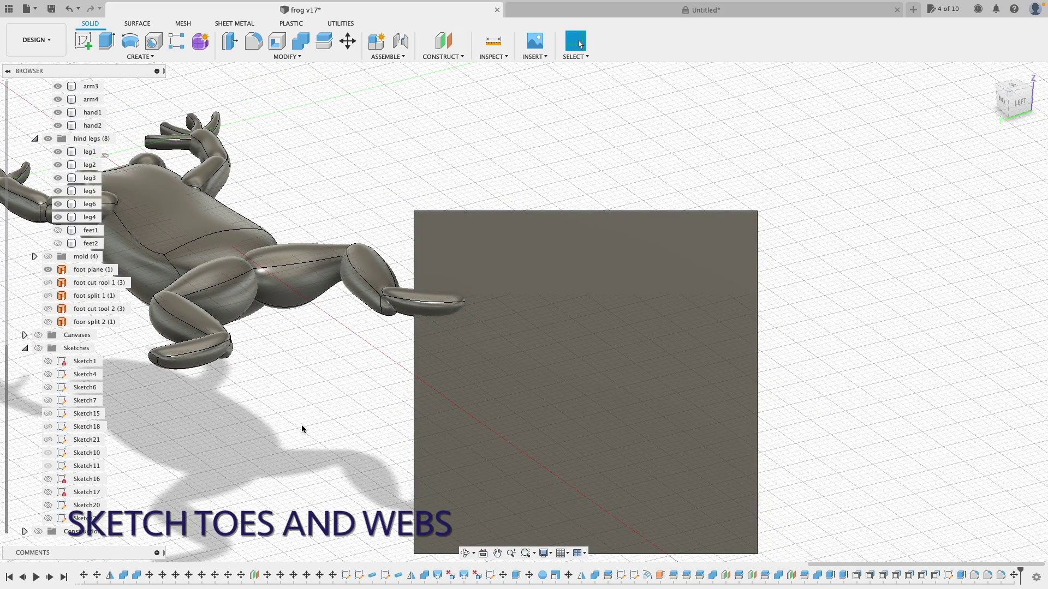
left_click(38, 349)
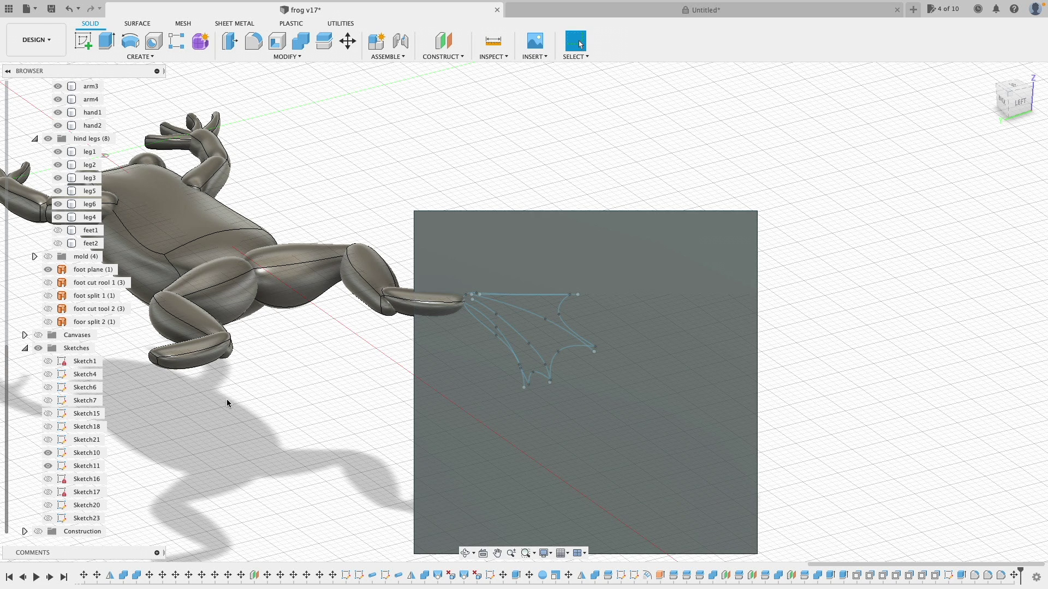
left_click(166, 301)
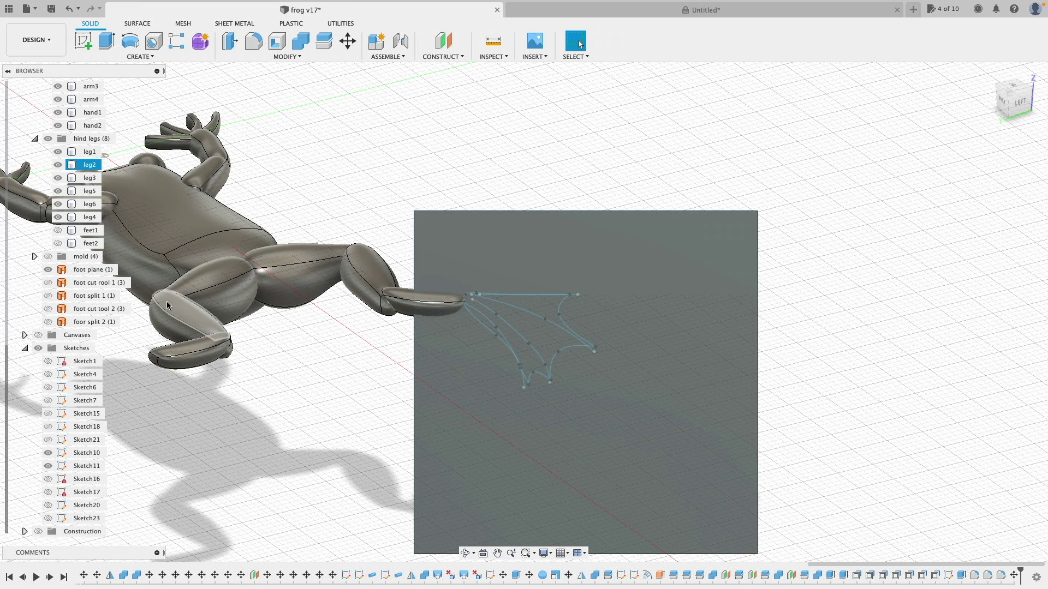
Step: Show the feet2 and feet1 bodies and examine the toes and extruded webs of the hind foot from below
left_click(58, 230)
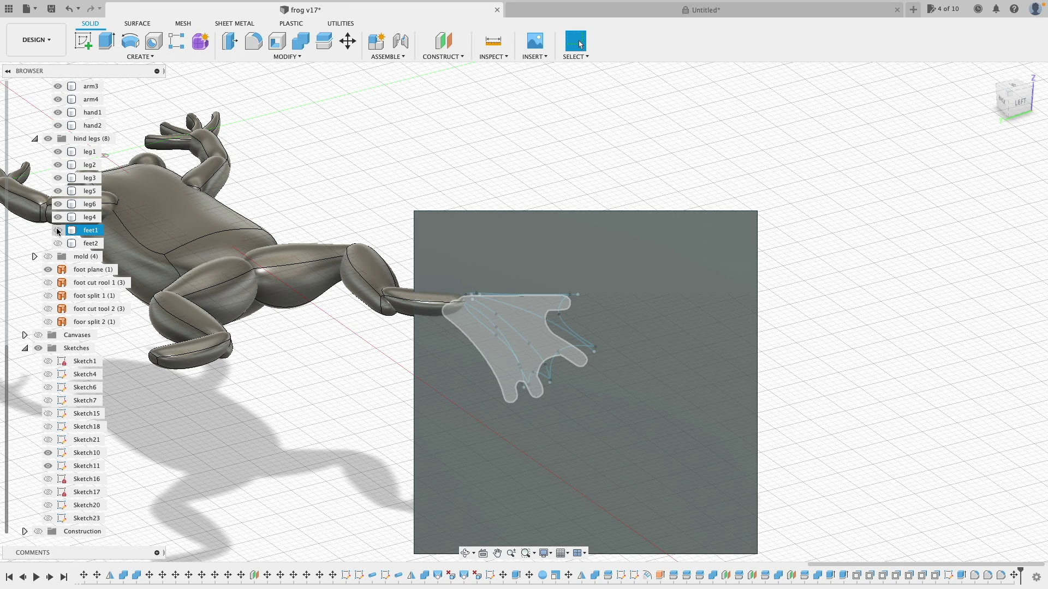
left_click(57, 230)
left_click(58, 244)
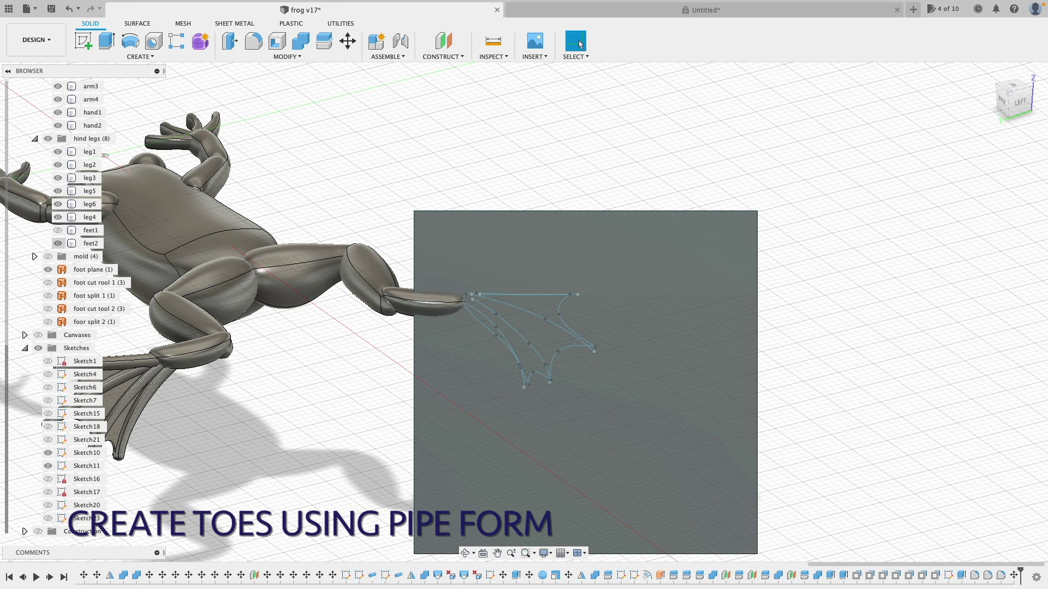
left_click(57, 231)
left_click(57, 230)
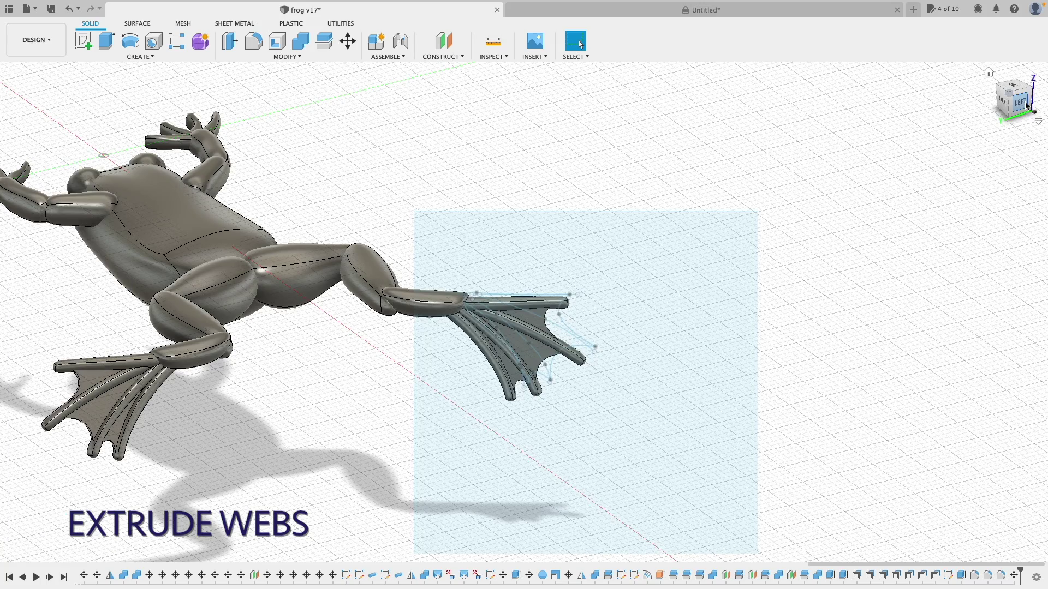
middle_click_drag(524, 311, 568, 303, "shift")
left_click_drag(1001, 116, 980, 113)
mouse_move(524, 312)
middle_mouse_down("shift")
mouse_move(461, 268)
mouse_move(399, 248)
mouse_move(321, 244)
middle_mouse_up("shift")
scroll(600, 281, "up", 3)
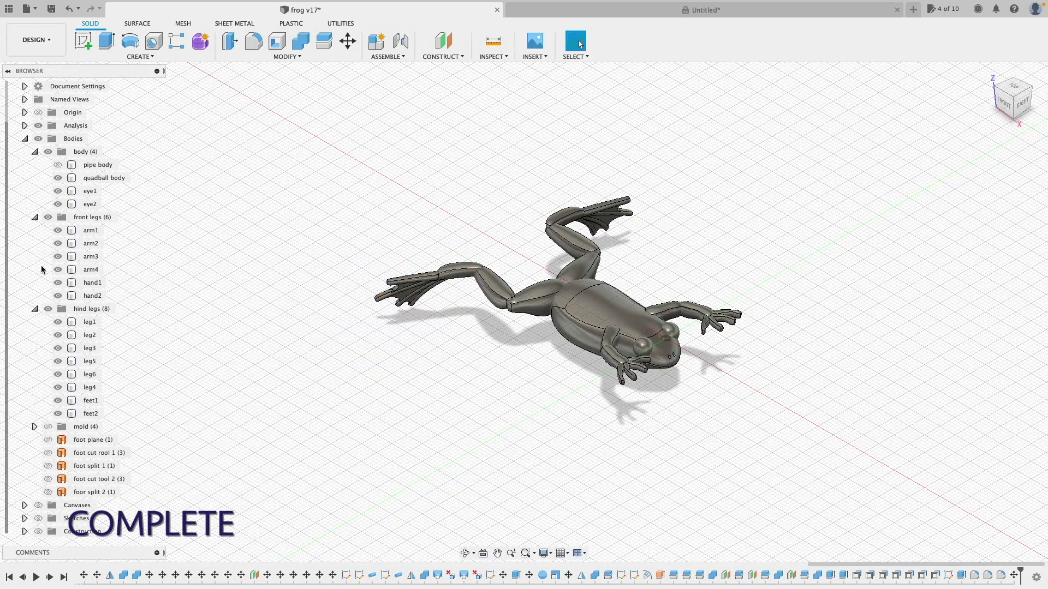
scroll(709, 273, "up", 4)
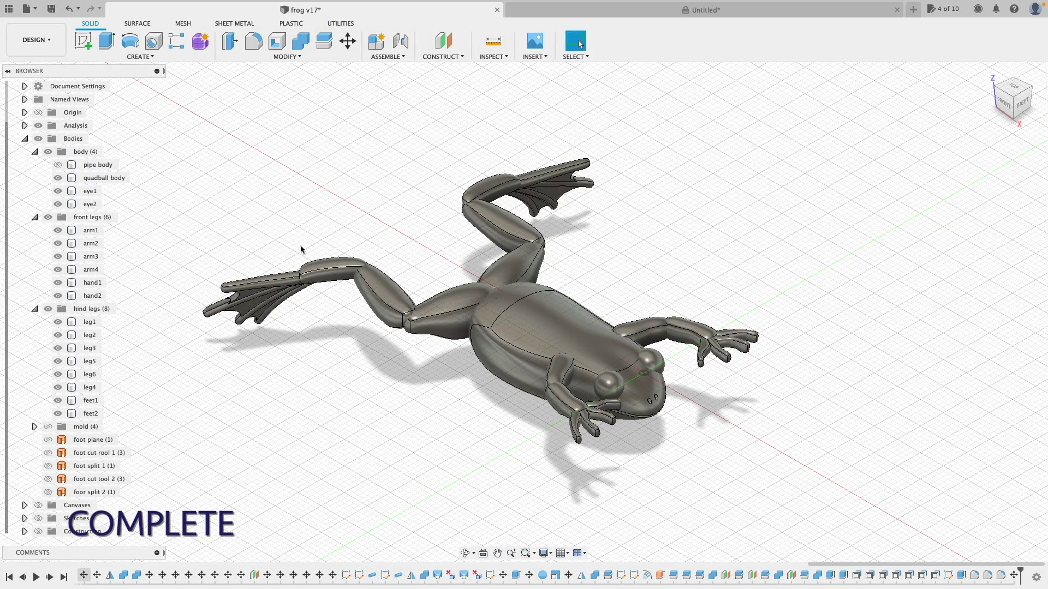
Step: Inspect the complete frog model from the front, from the right and from underneath
left_click(1002, 105)
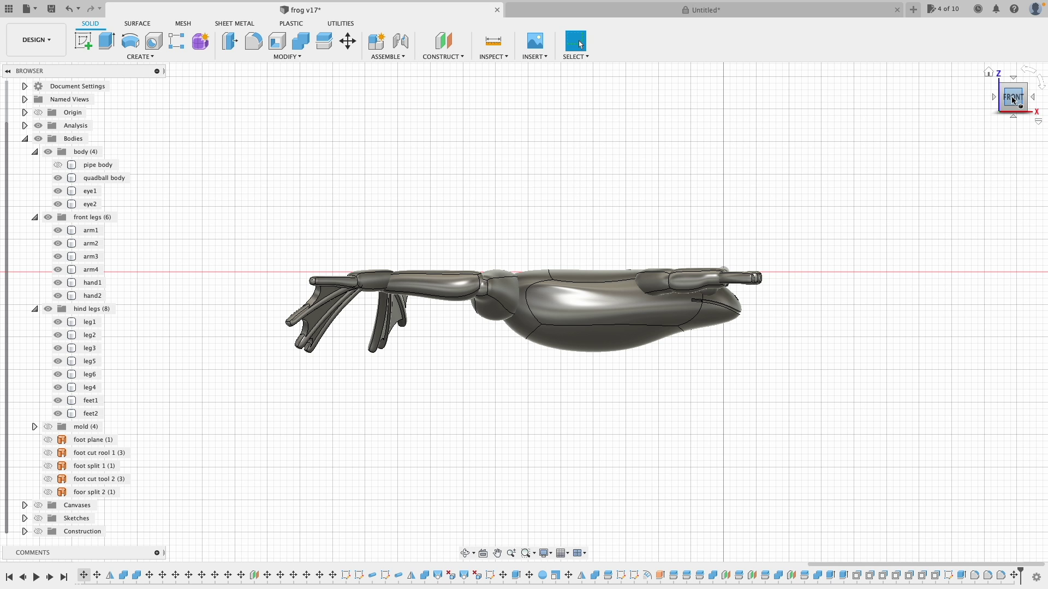
left_click(1033, 97)
left_click(692, 314)
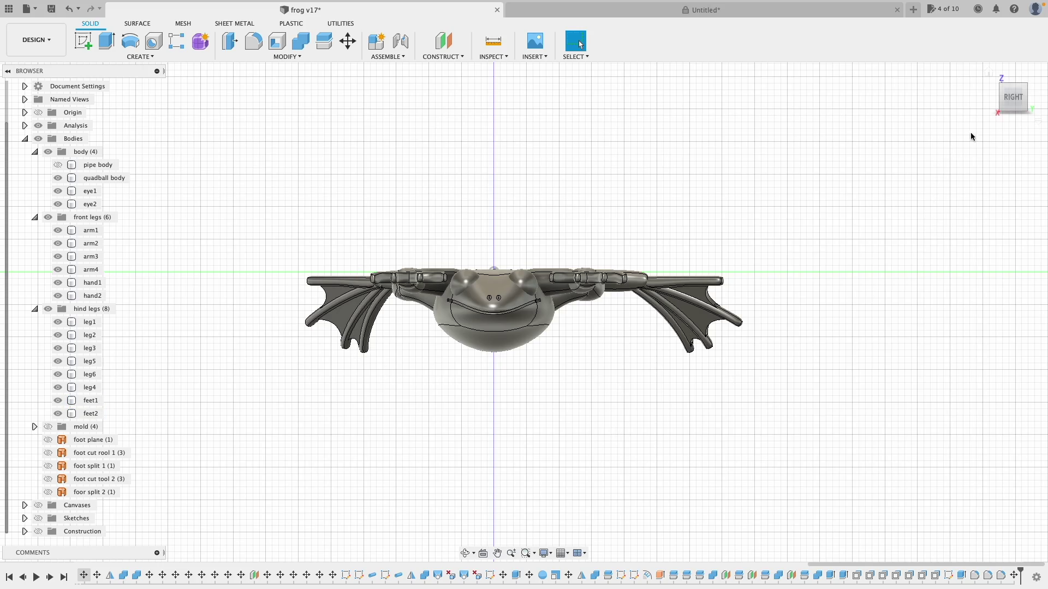
mouse_move(1010, 99)
middle_mouse_down("shift")
mouse_move(1036, 119)
mouse_move(1041, 75)
mouse_move(996, 60)
middle_mouse_up("shift")
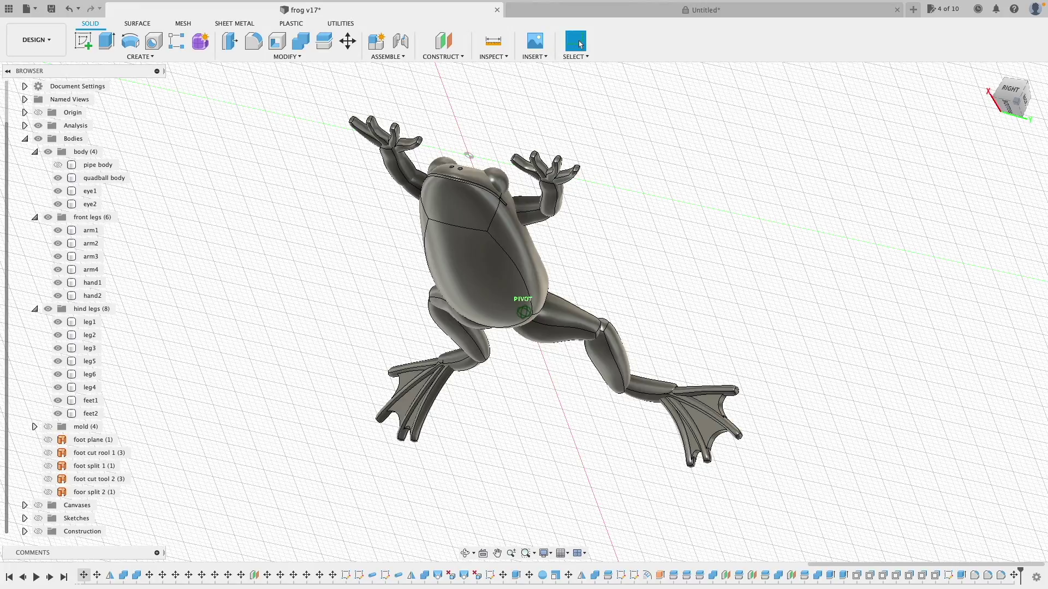
left_click(989, 73)
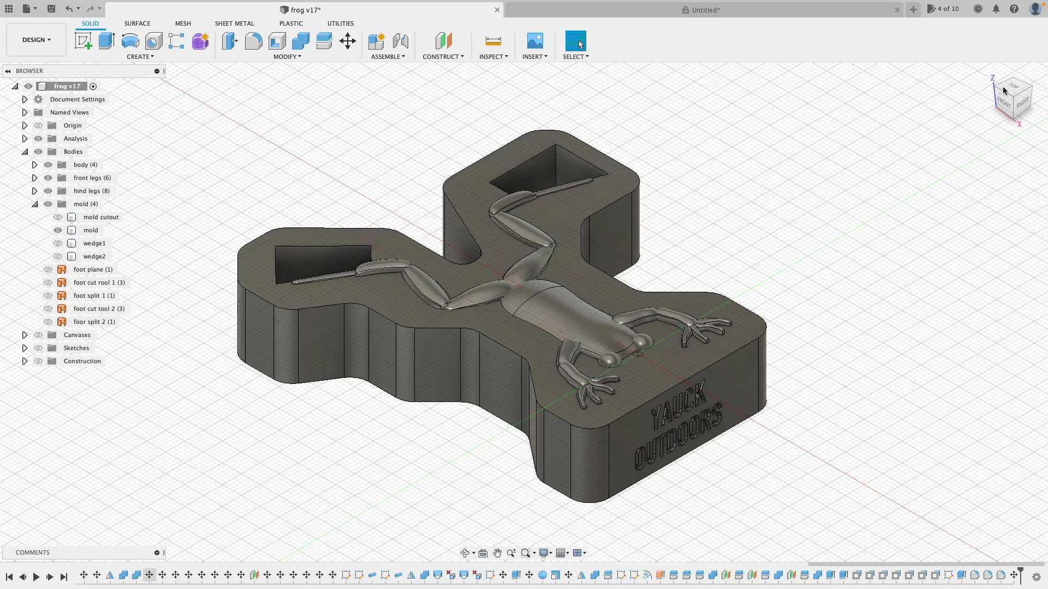
Step: Examine the mold and its foot pockets from above, and show wedge1 and wedge2 in the pockets
left_click_drag(1004, 90, 1028, 154)
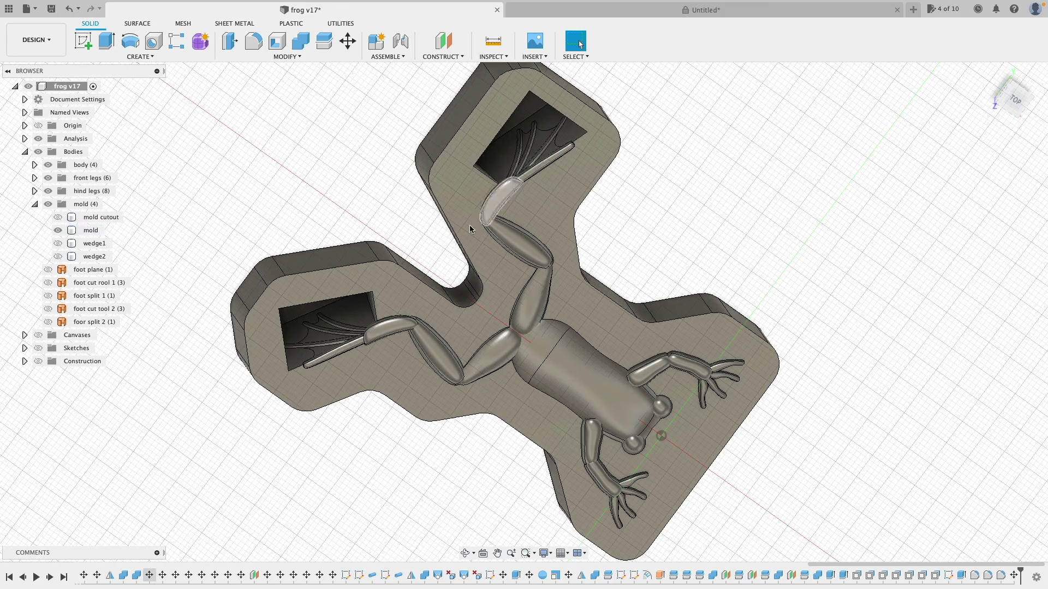
left_click(988, 72)
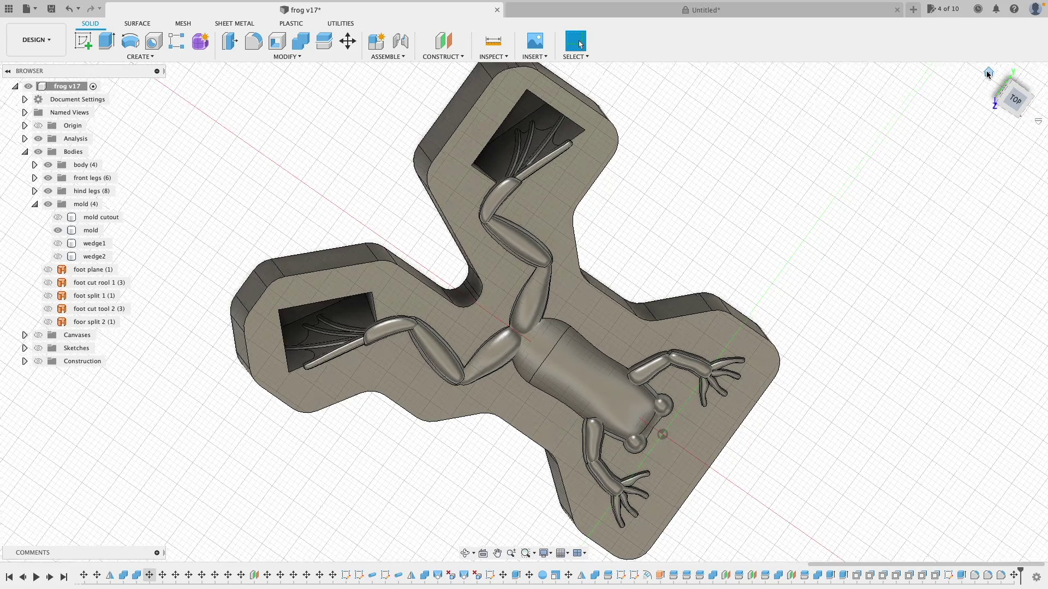
left_click(464, 189)
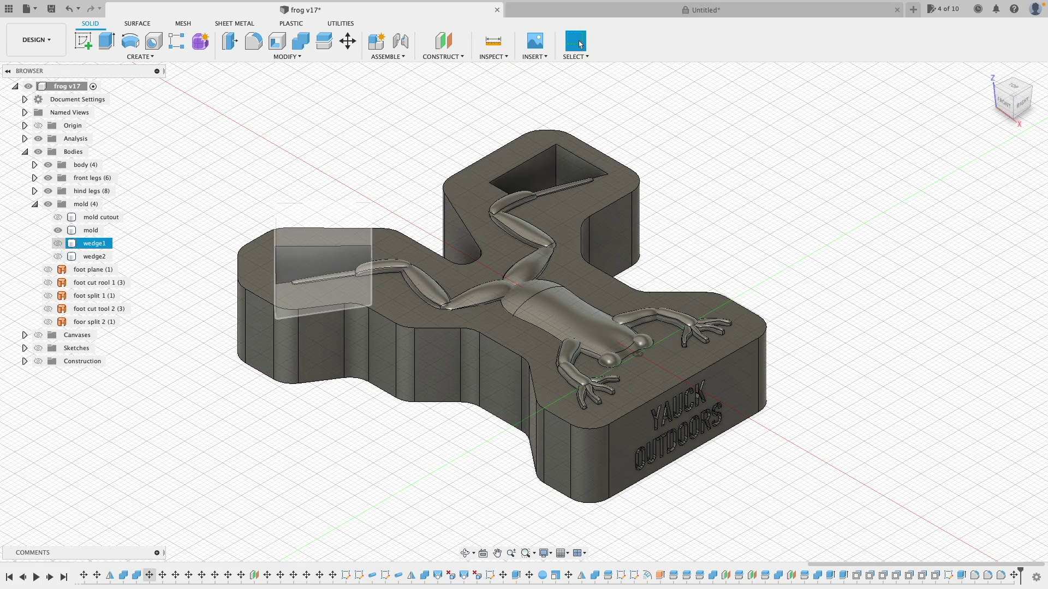
left_click(58, 243)
left_click(58, 257)
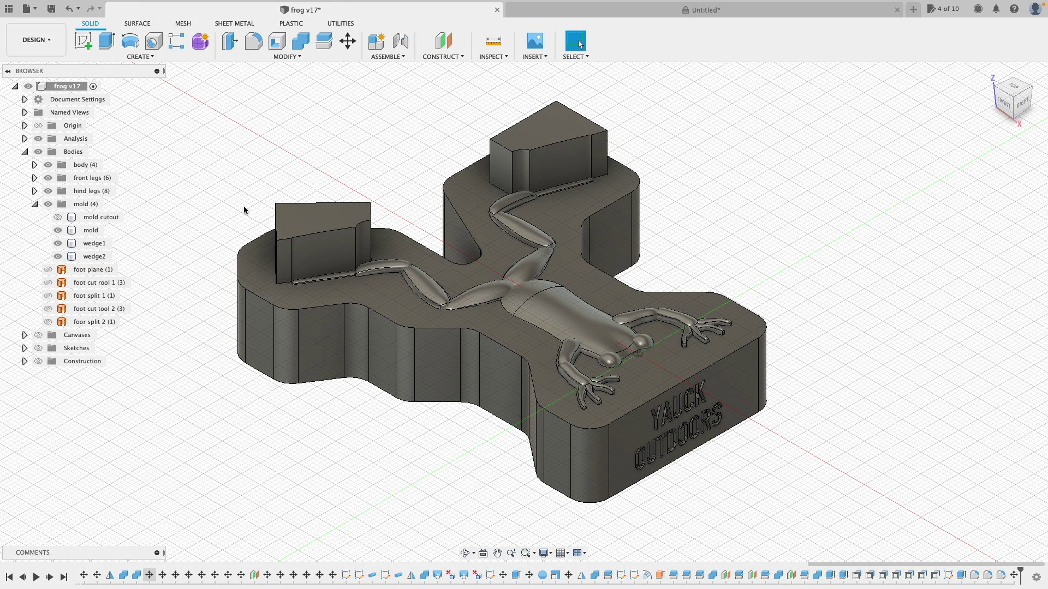
Step: Isolate the two wedges by hiding the mold body and the body, front legs and hind legs groups
left_click(57, 230)
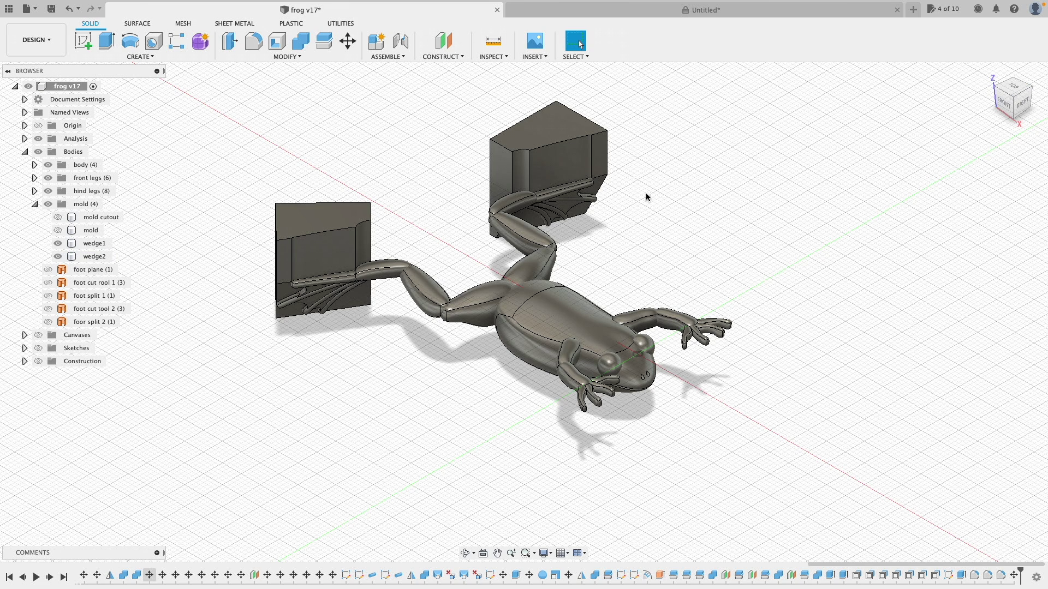
left_click(55, 165)
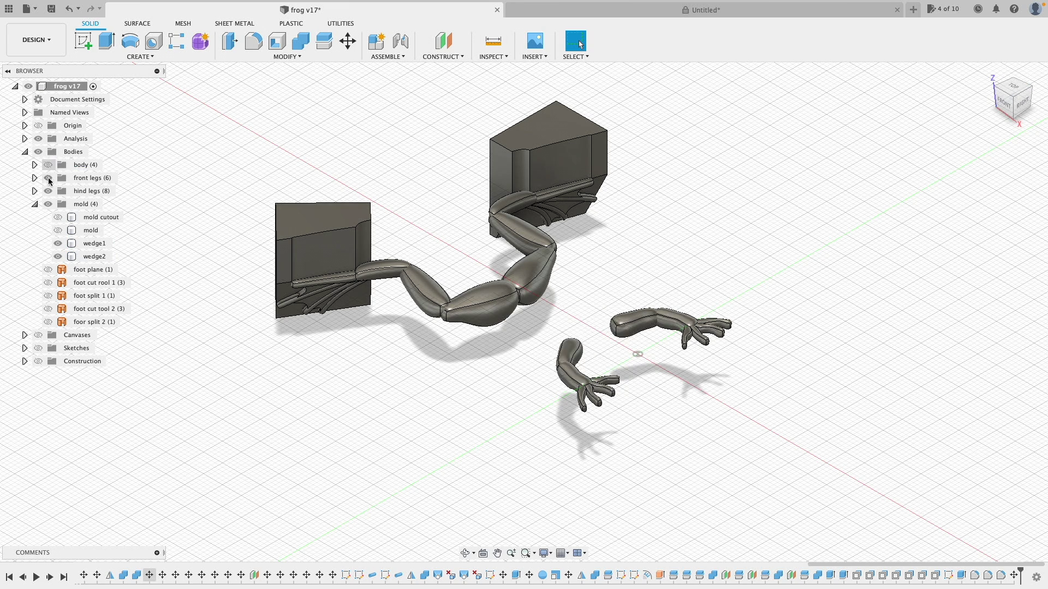
left_click(55, 178)
left_click(57, 191)
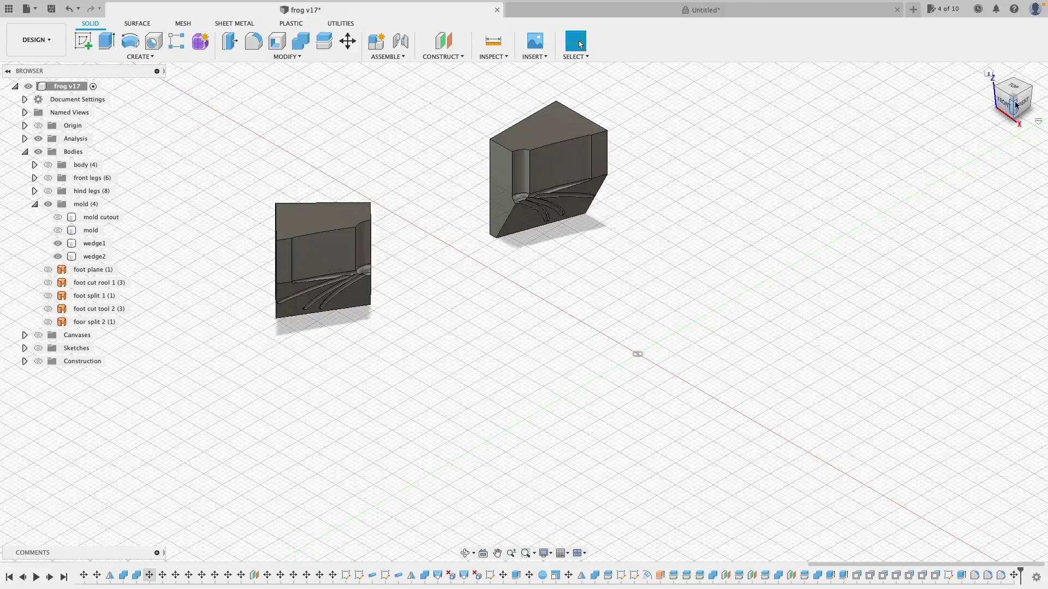
Step: Inspect the foot imprints on both wedges, and show the mold body around them again
left_click_drag(1009, 107, 965, 85)
mouse_move(611, 273)
middle_mouse_down("shift")
mouse_move(552, 207)
mouse_move(531, 166)
middle_mouse_up("shift")
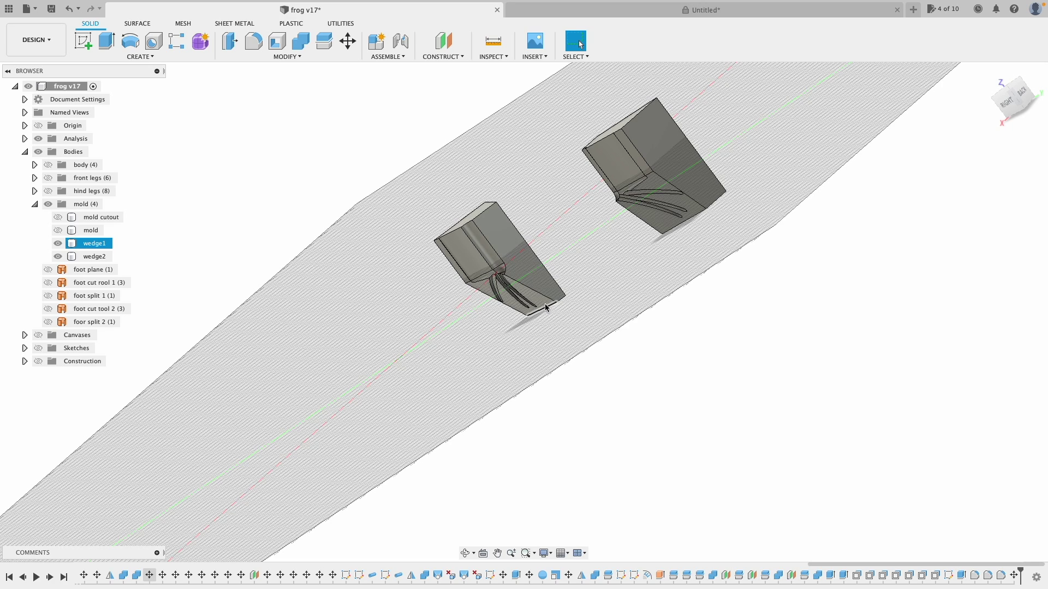
left_click(485, 191)
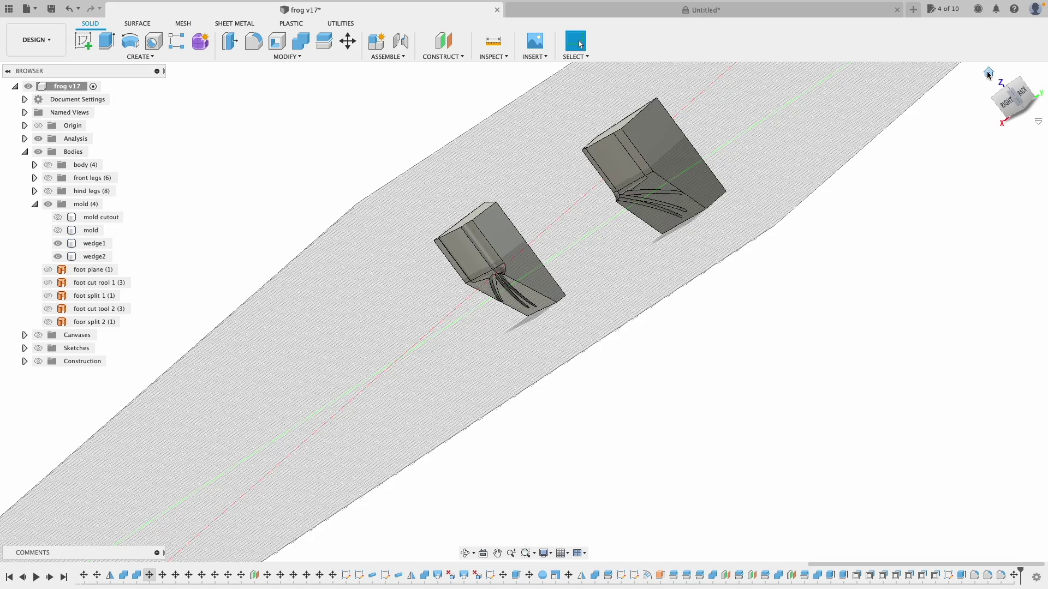
left_click(989, 78)
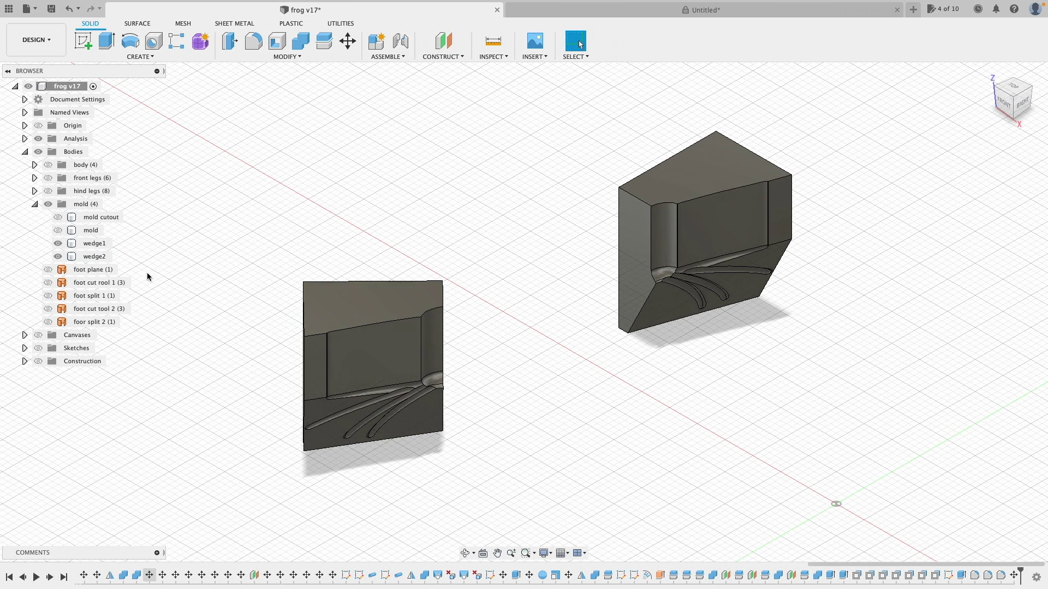
left_click(57, 230)
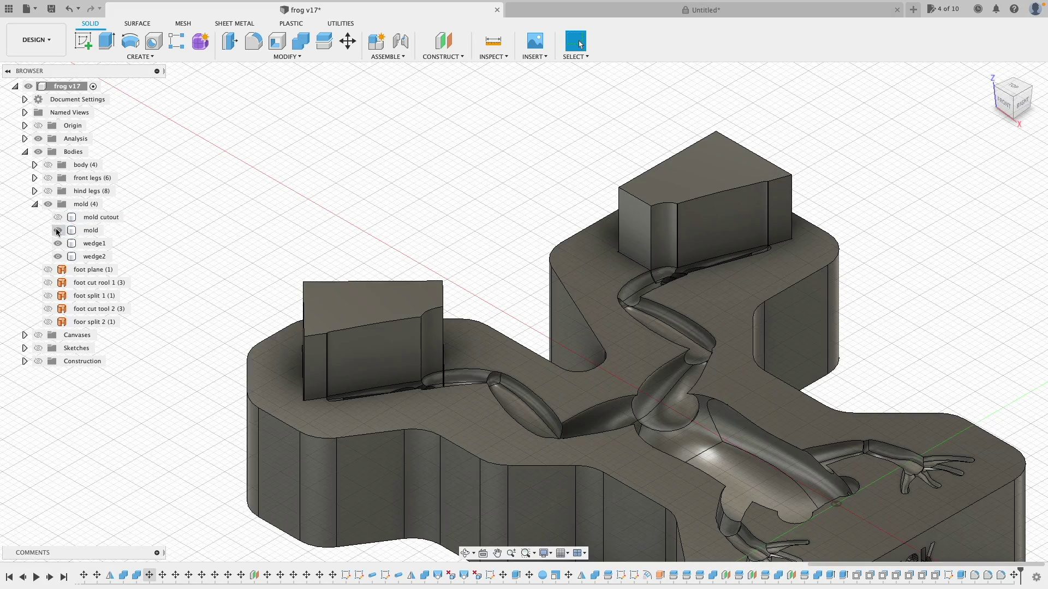
left_click(990, 73)
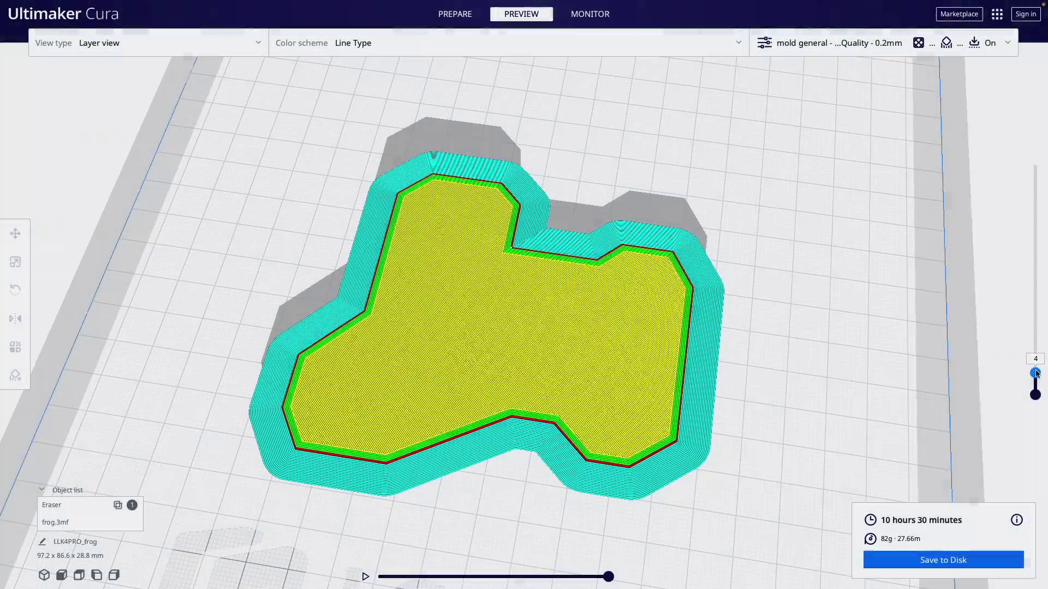
Step: Switch to Ultimaker Cura and step upward through the layer preview of the sliced frog mold
left_click_drag(1033, 367, 1022, 156)
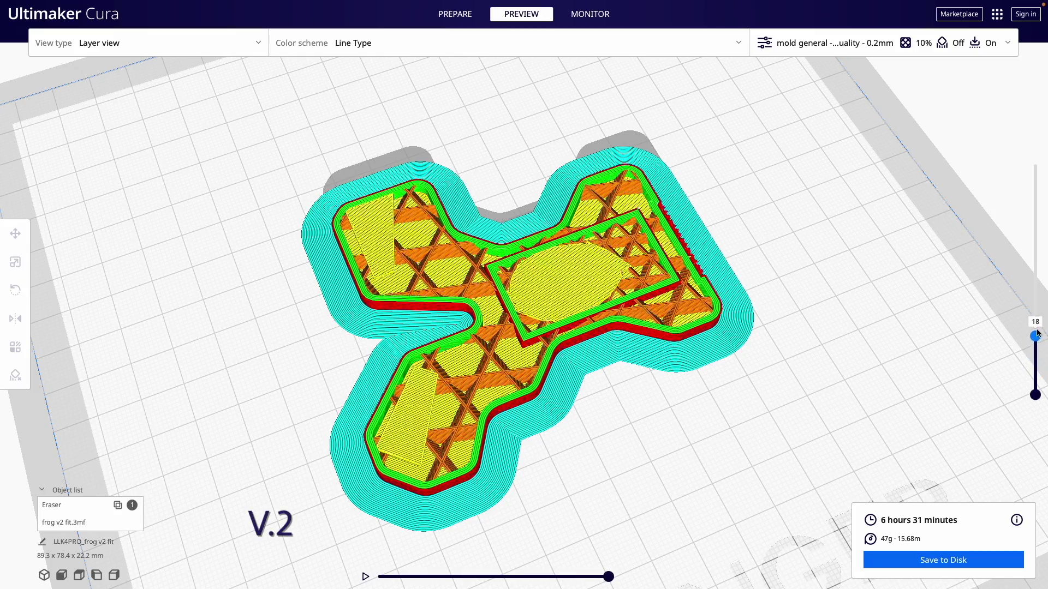